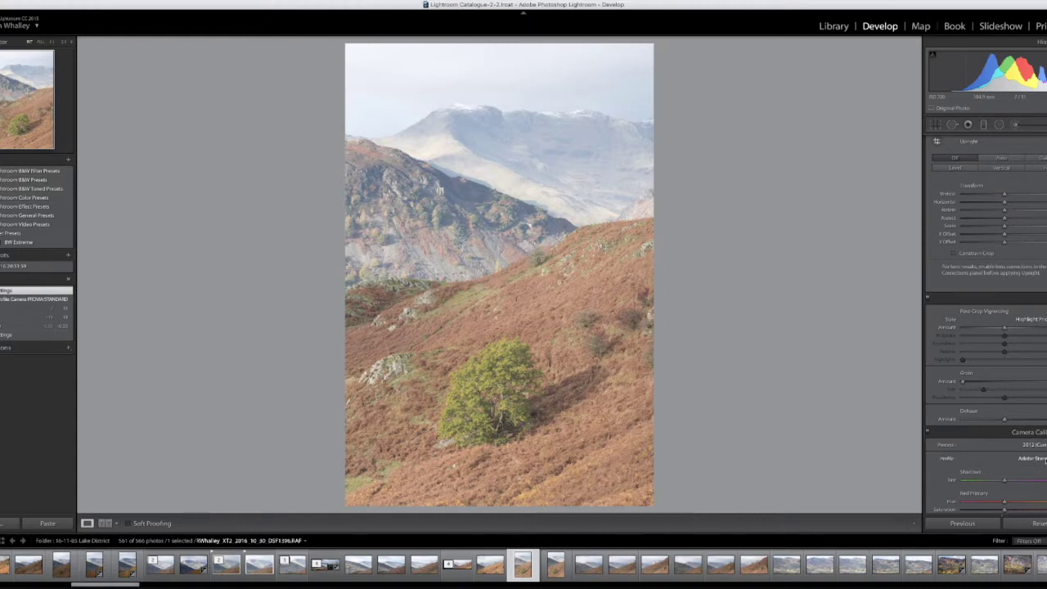
Apply the Camera PROVIA/STANDARD profile in Camera Calibration for richer bracken and tree colour
left_click(1032, 458)
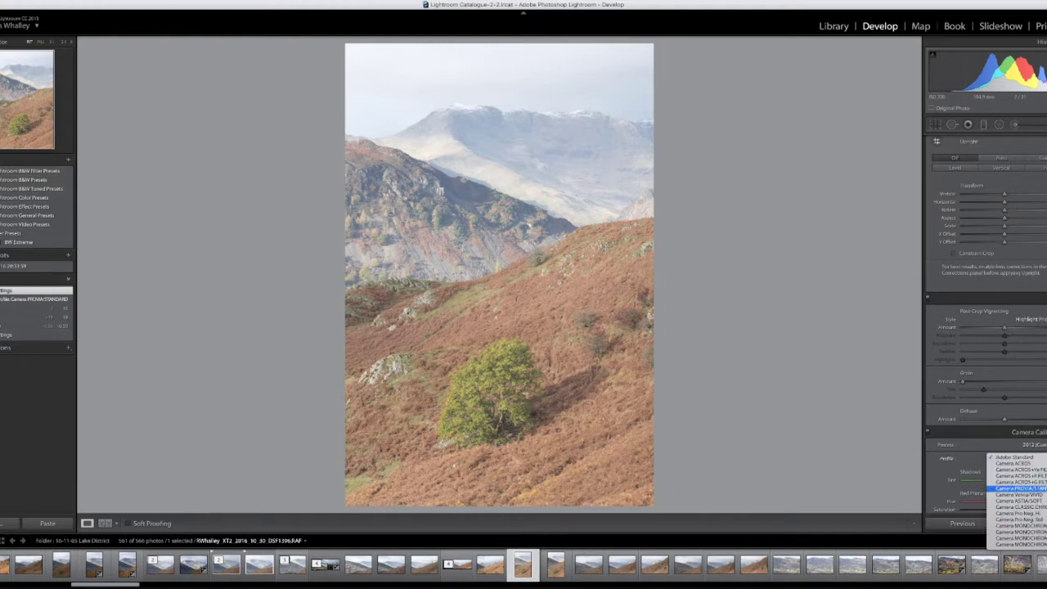
left_click(1019, 489)
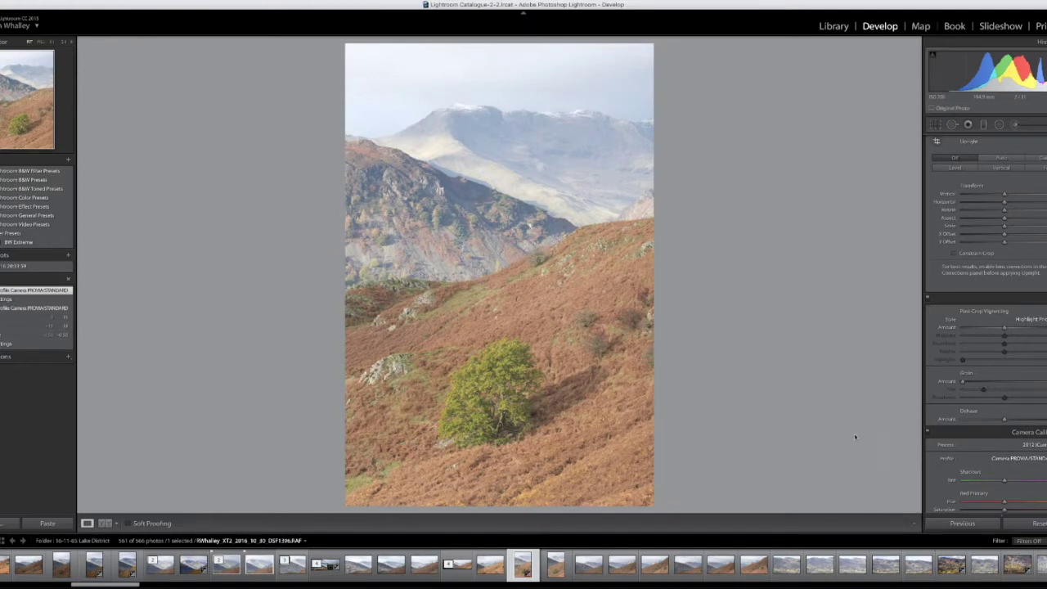
left_click(1032, 458)
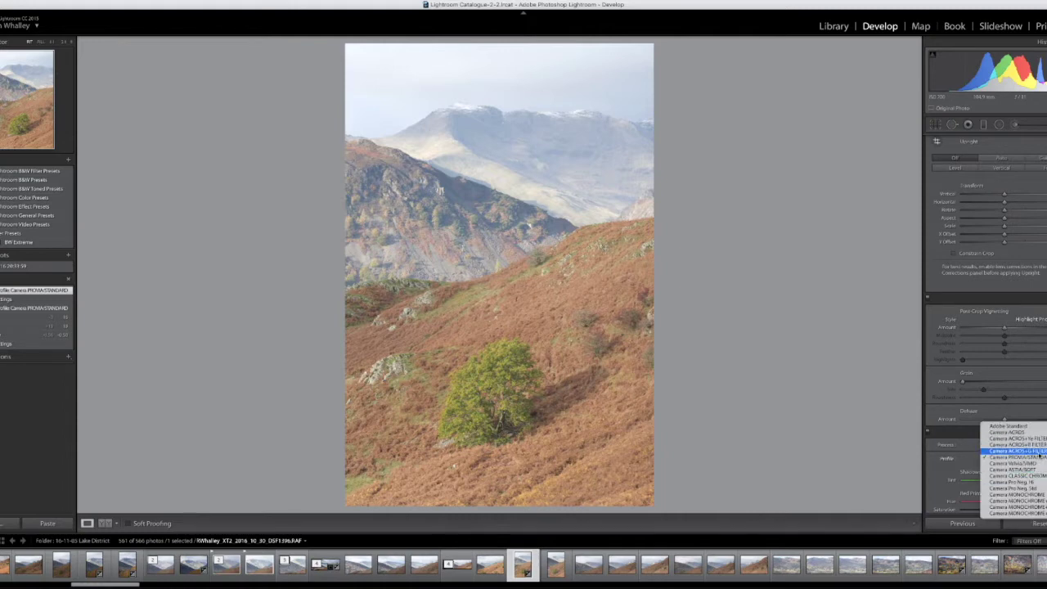
left_click(1018, 457)
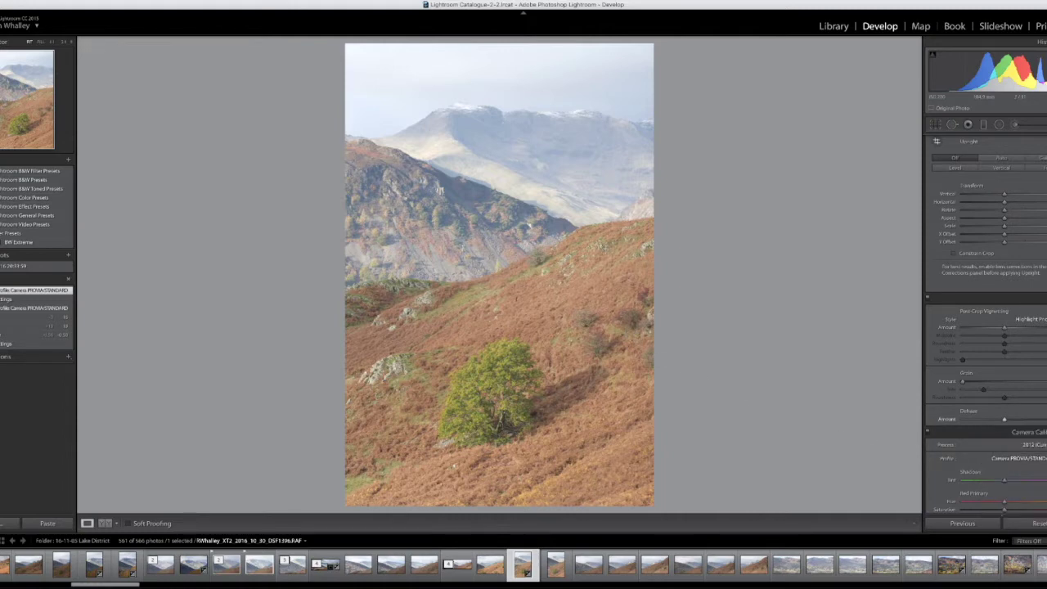
Lower Exposure to -0.25 and darken the Blacks slightly in the Basic panel
scroll(986, 325, "up", 15)
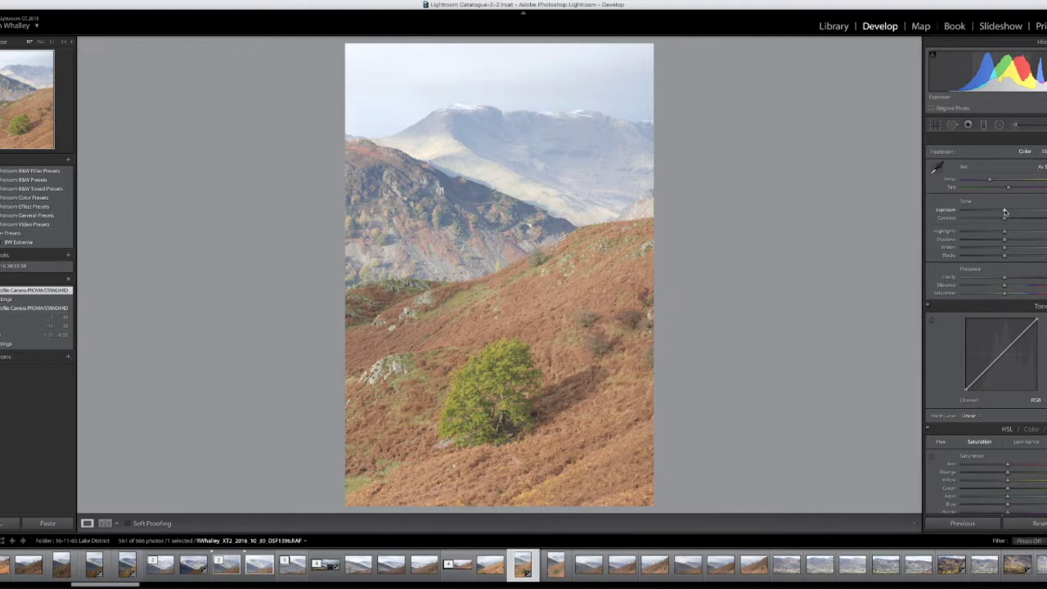
left_click_drag(1005, 212, 1003, 211)
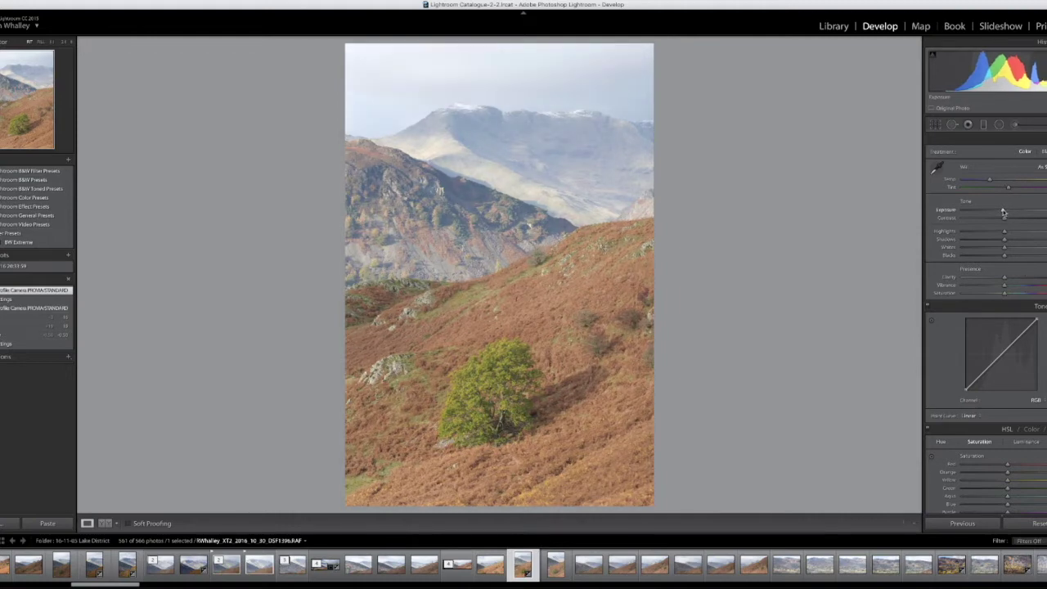
left_click_drag(1003, 211, 1001, 212)
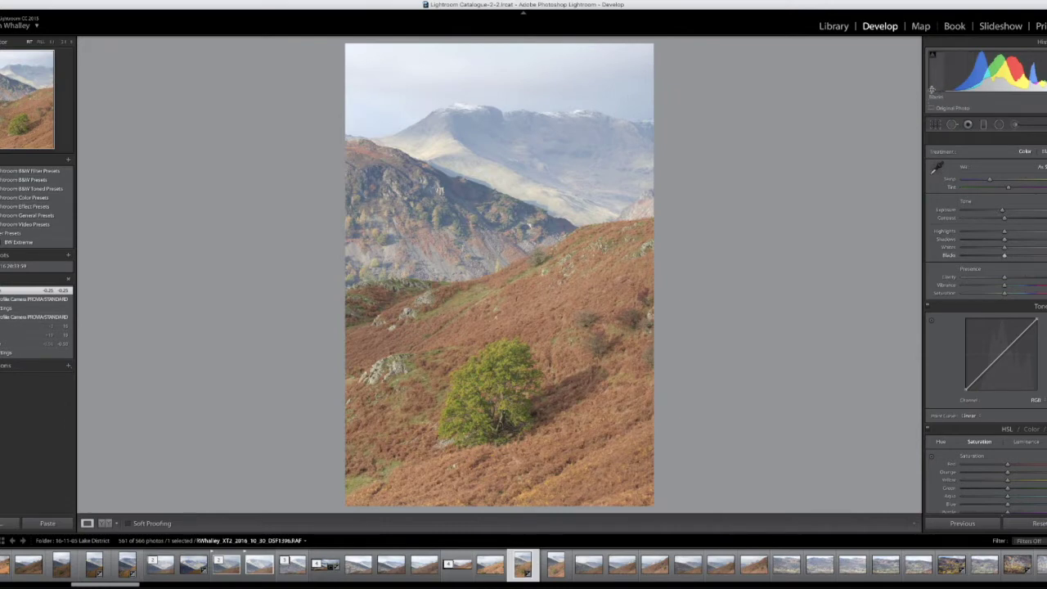
left_click_drag(1005, 257, 996, 257)
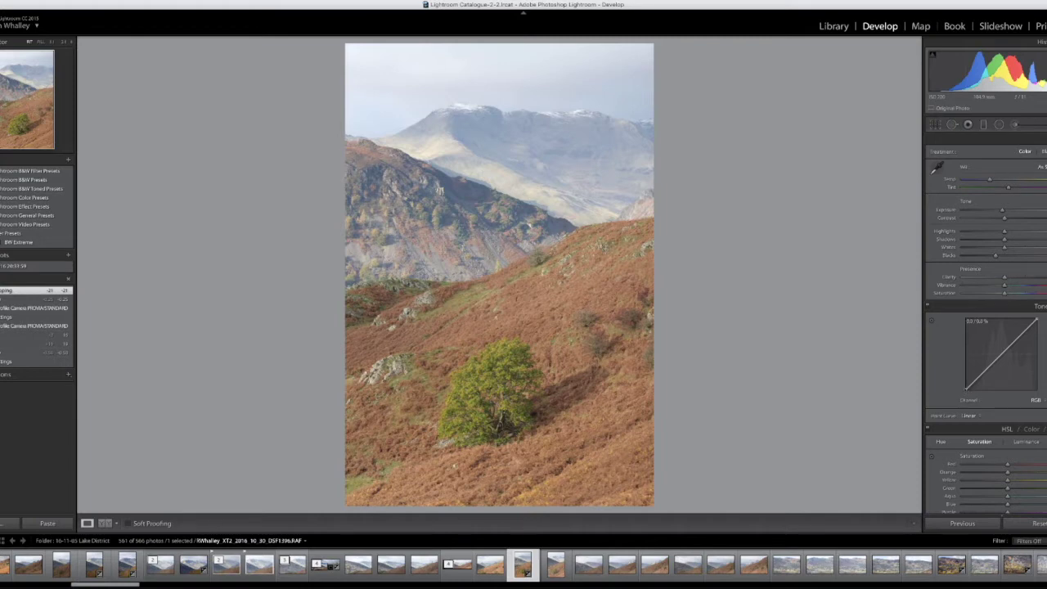
Lift the tone curve black point to 4.3, fine-tune exposure, reduce Contrast and raise Whites
left_click_drag(966, 388, 969, 388)
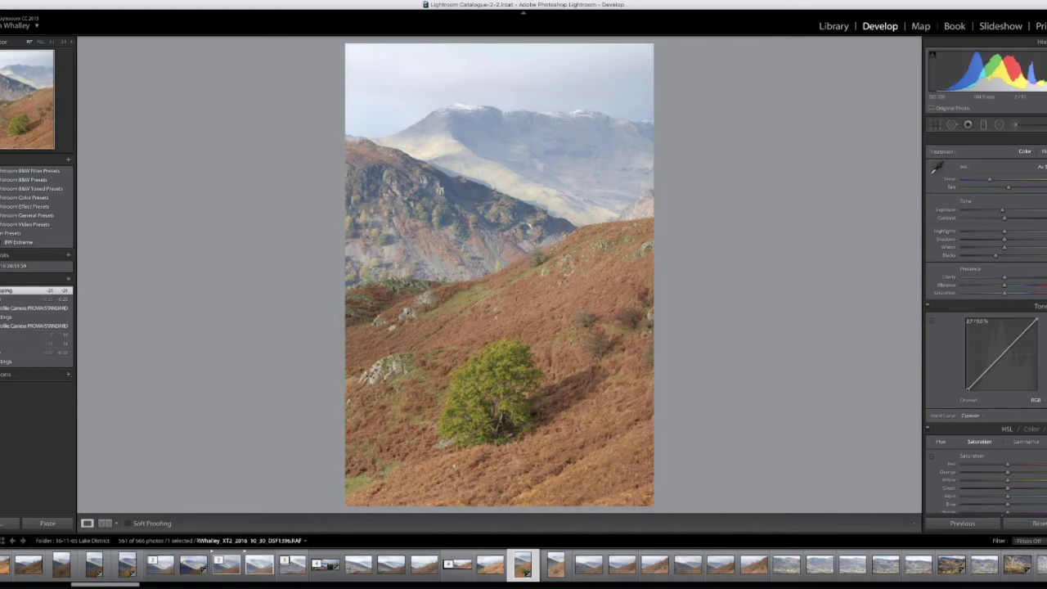
left_click_drag(968, 389, 969, 388)
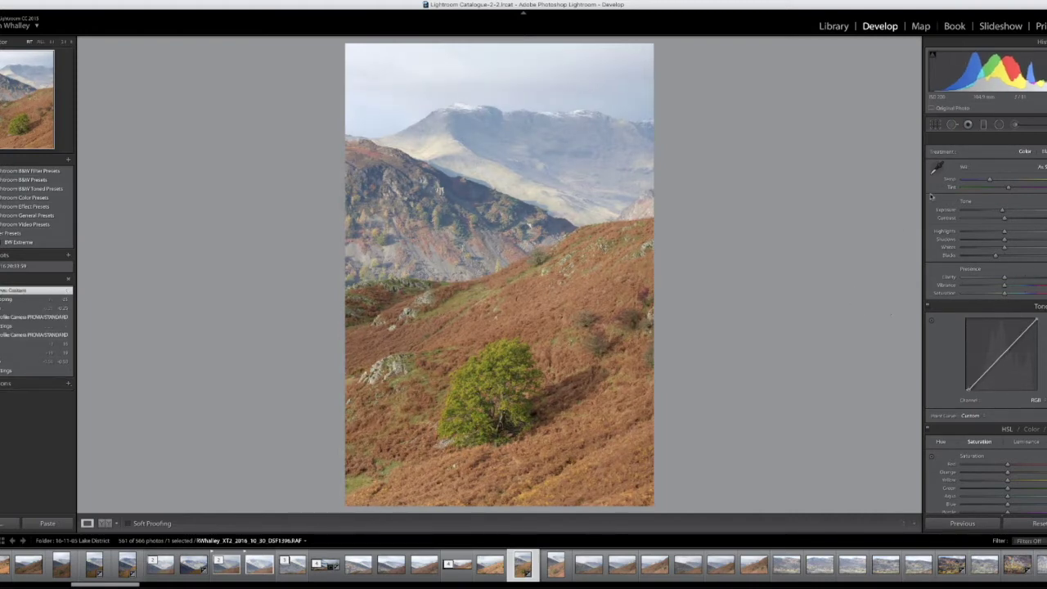
left_click(1002, 211)
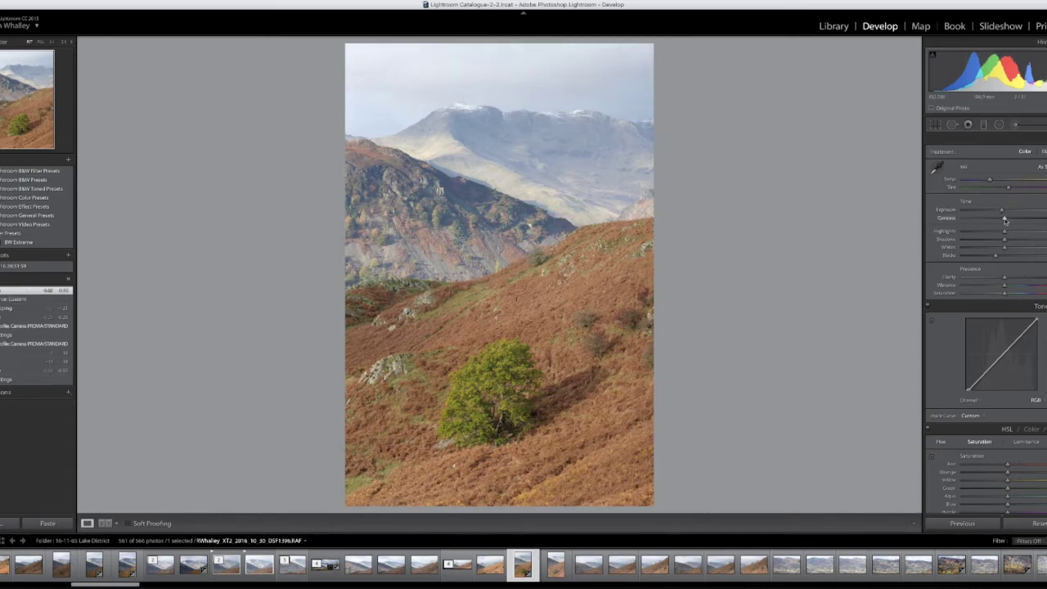
left_click_drag(1016, 221, 1011, 220)
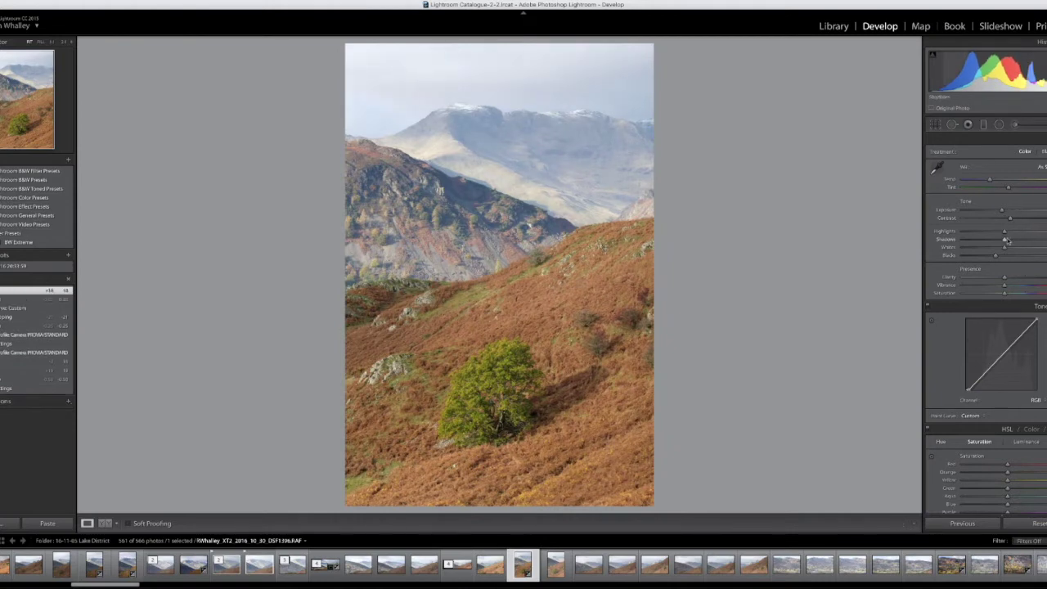
left_click_drag(1009, 248, 1014, 248)
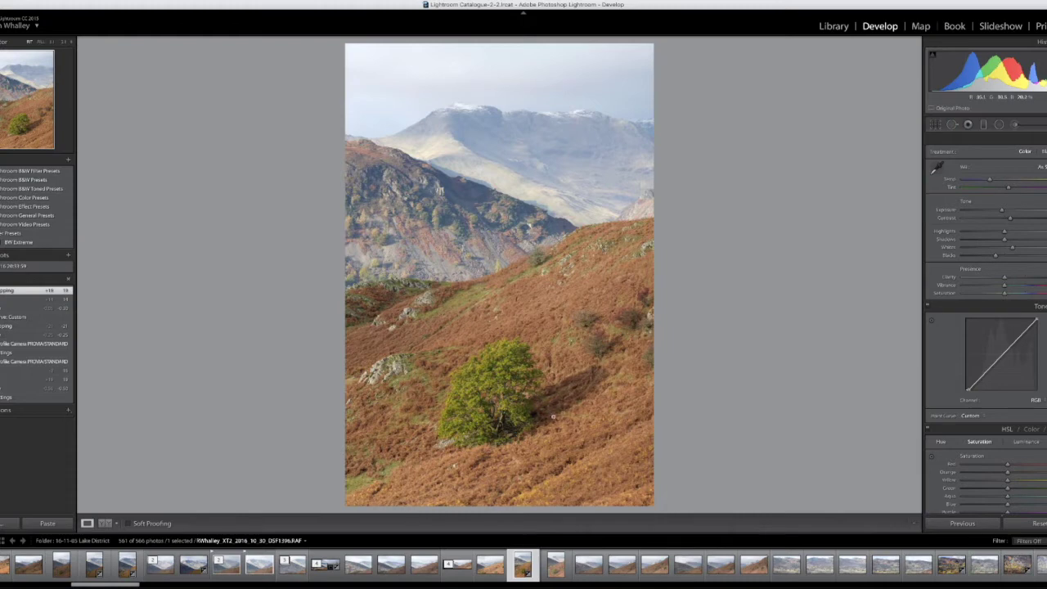
Lay a tilted graduated filter over the lower hillside and lower its exposure, whites and highlights
left_click(986, 125)
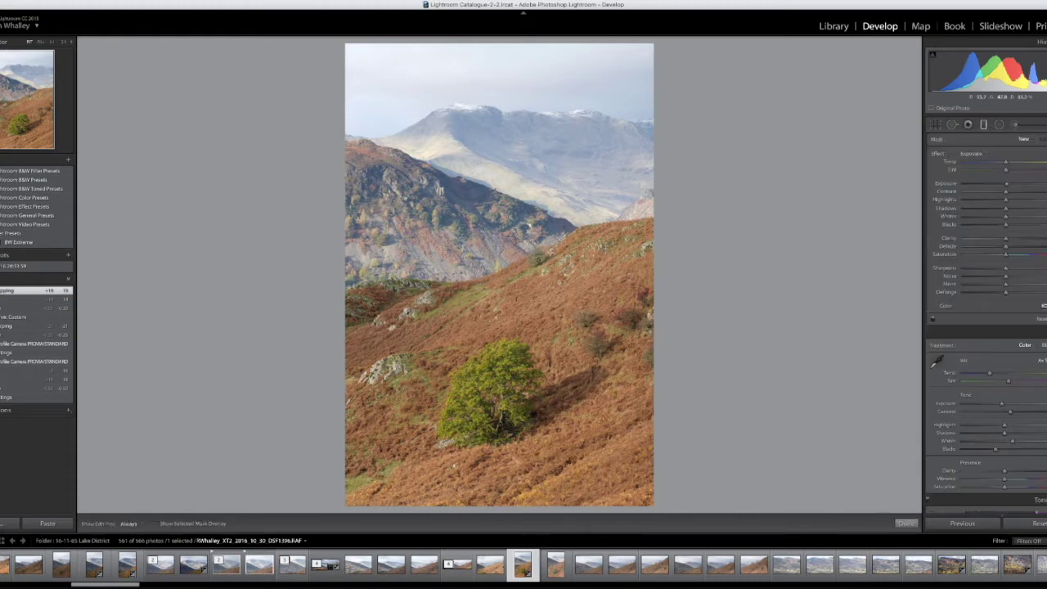
left_click_drag(502, 273, 499, 265)
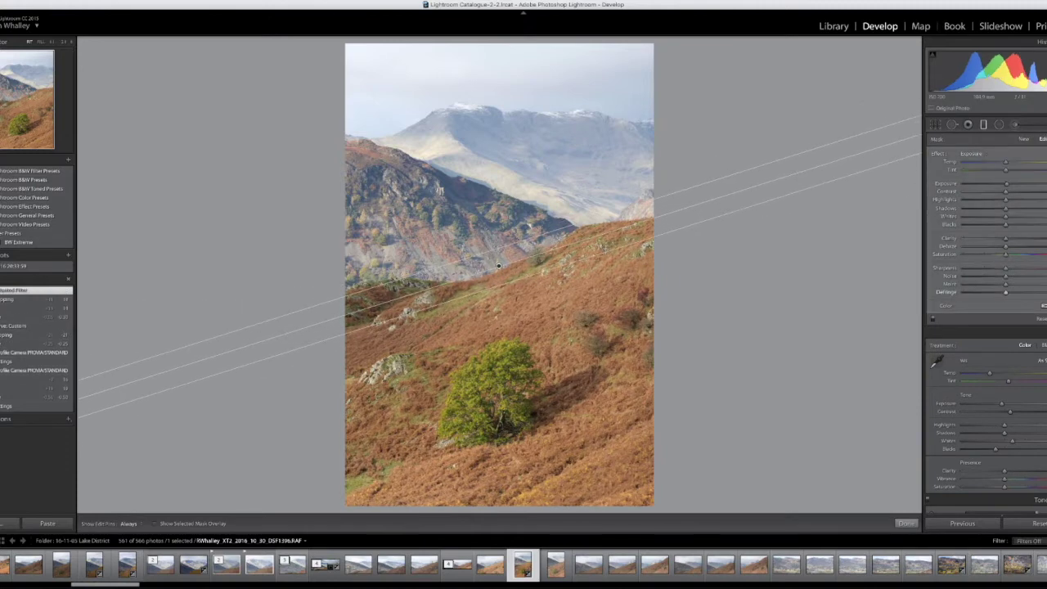
left_click_drag(1006, 184, 1012, 195)
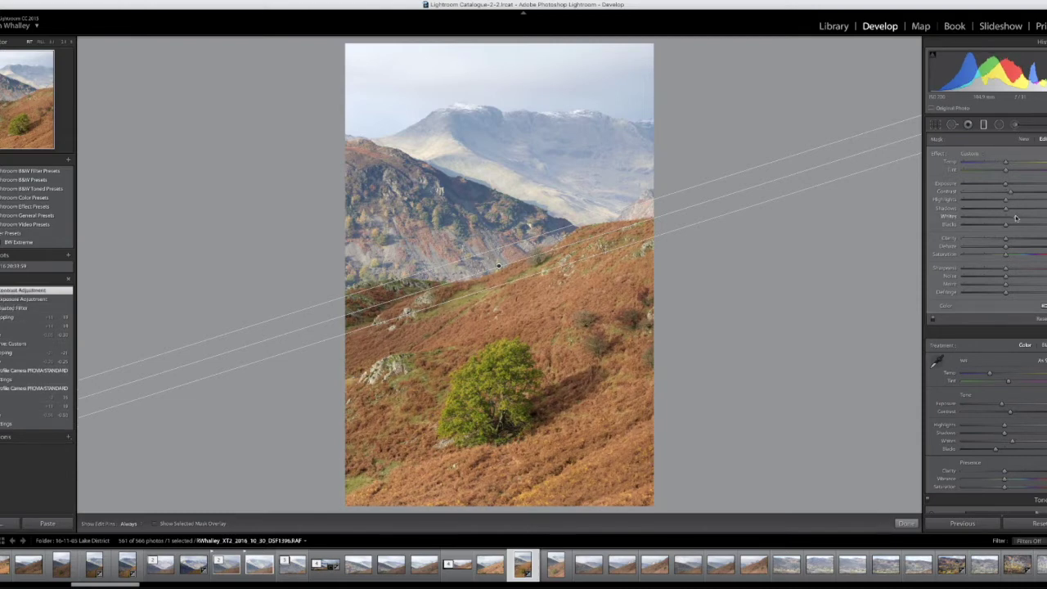
left_click_drag(1015, 218, 1011, 216)
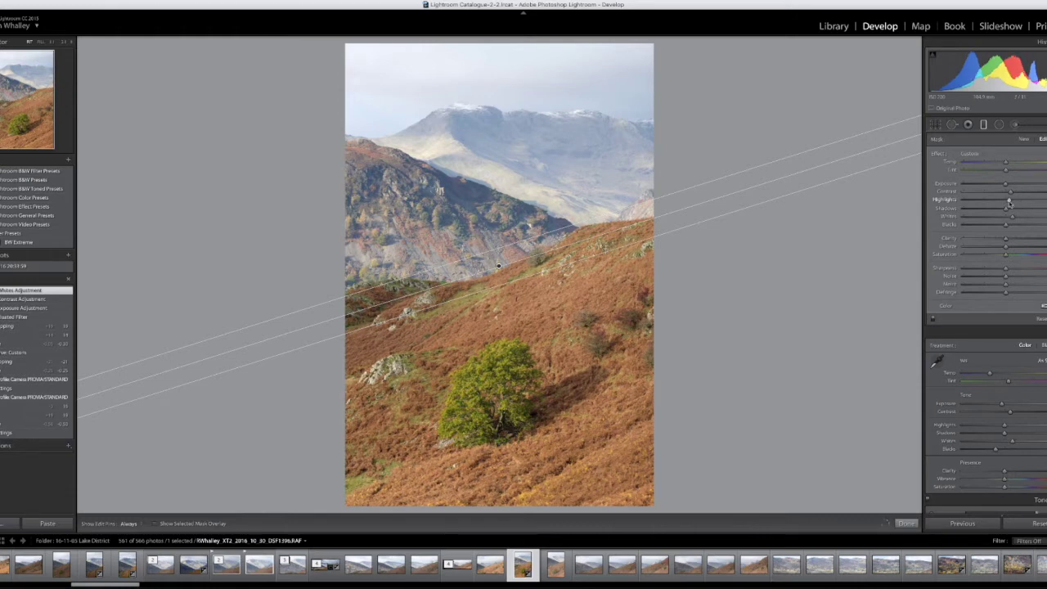
mouse_move(1009, 202)
left_mouse_down()
mouse_move(997, 209)
mouse_move(1006, 186)
left_mouse_up()
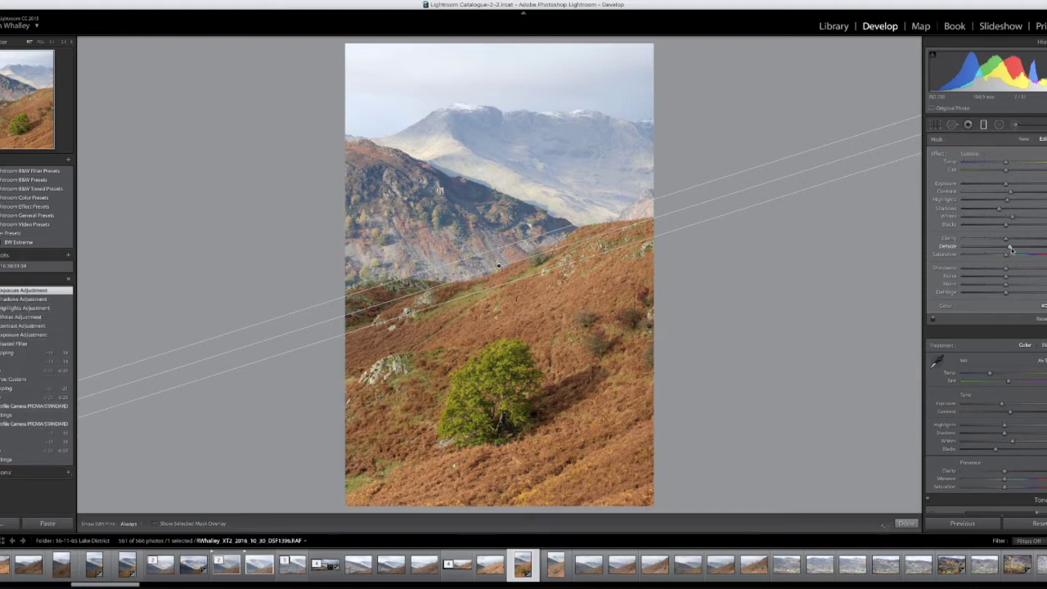
Add dehaze, adjust saturation and warm the temperature of the foreground filter, then finish it
left_click_drag(1011, 248, 1009, 242)
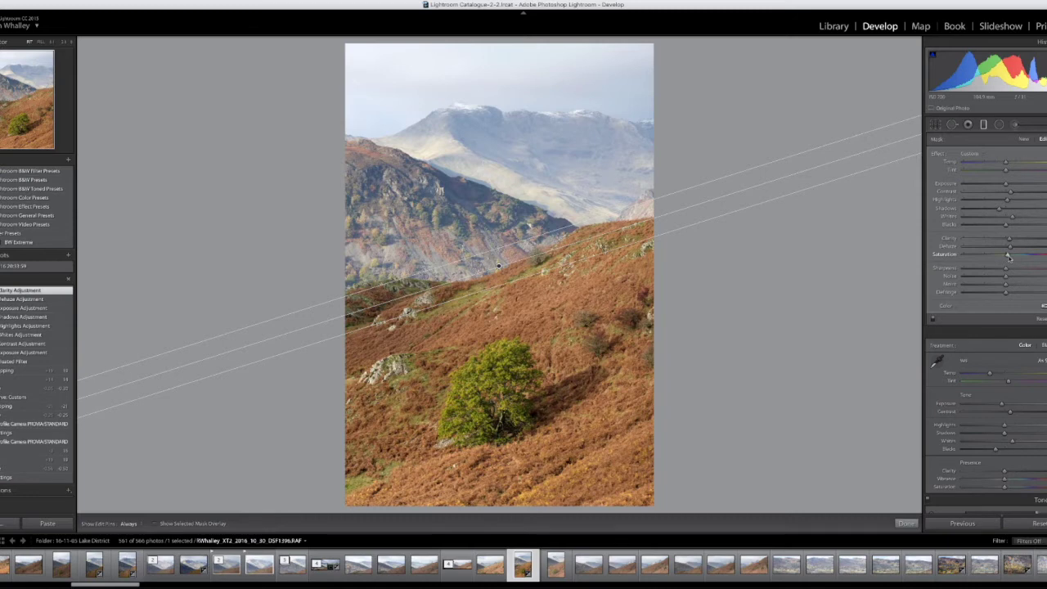
left_click(1008, 255)
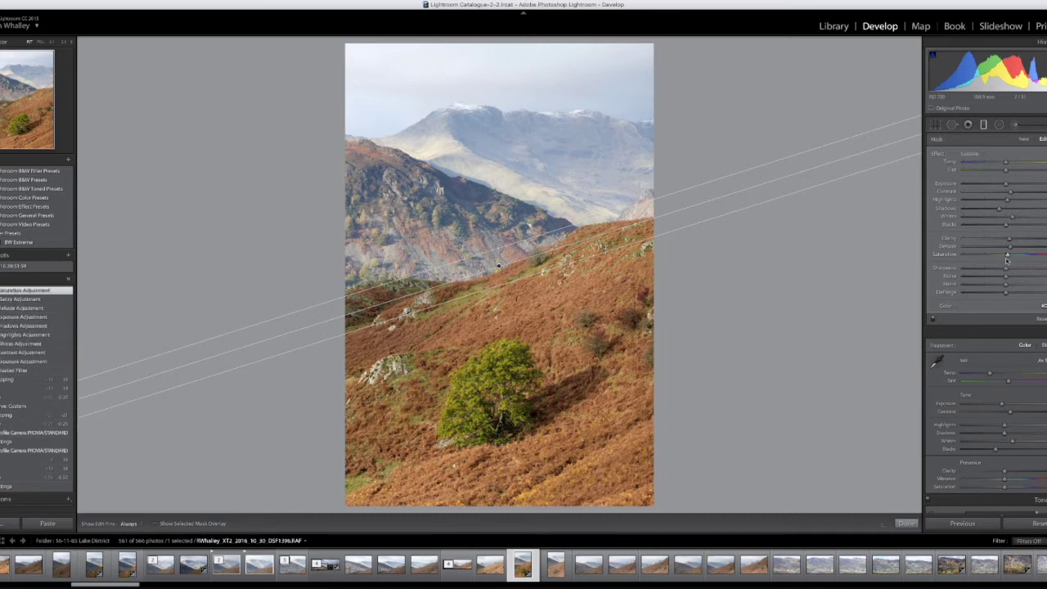
left_click(1007, 163)
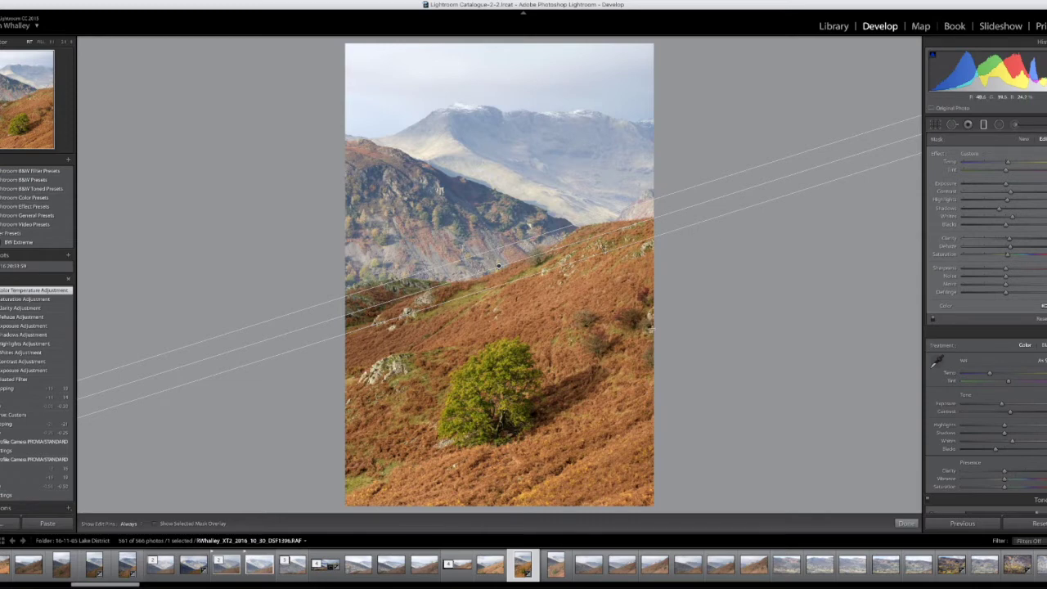
left_click(906, 524)
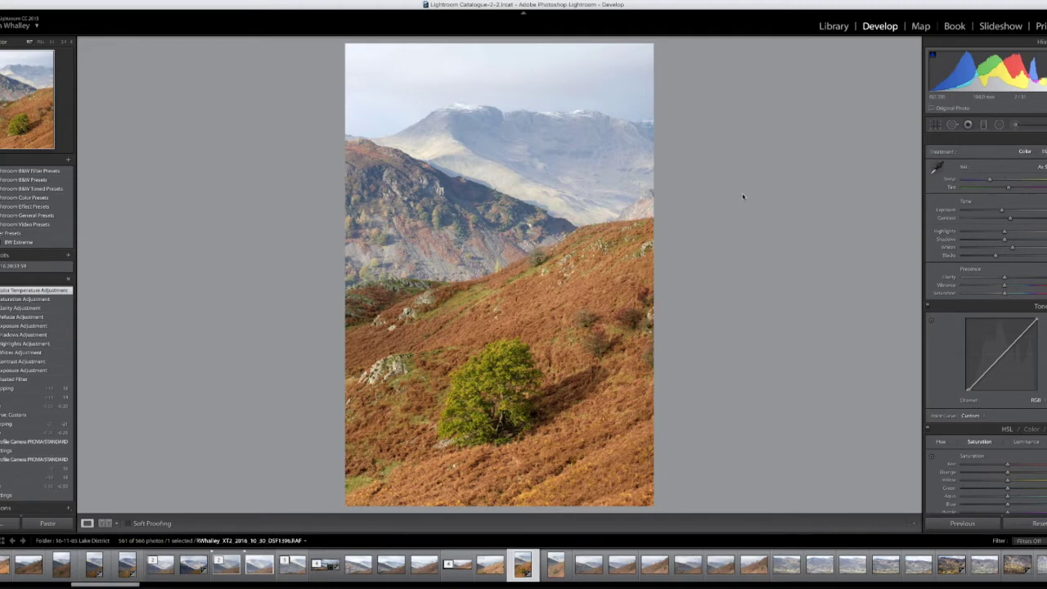
Add a second graduated filter across the photo, show its mask overlay, and set its brush to Erase
left_click(983, 124)
left_click_drag(522, 182, 509, 215)
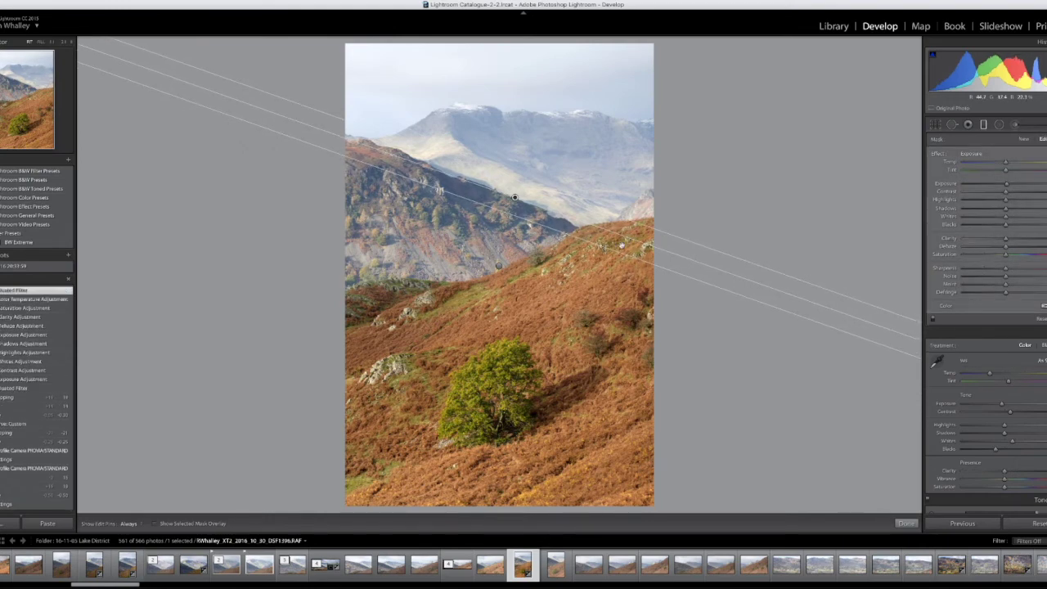
left_click(155, 523)
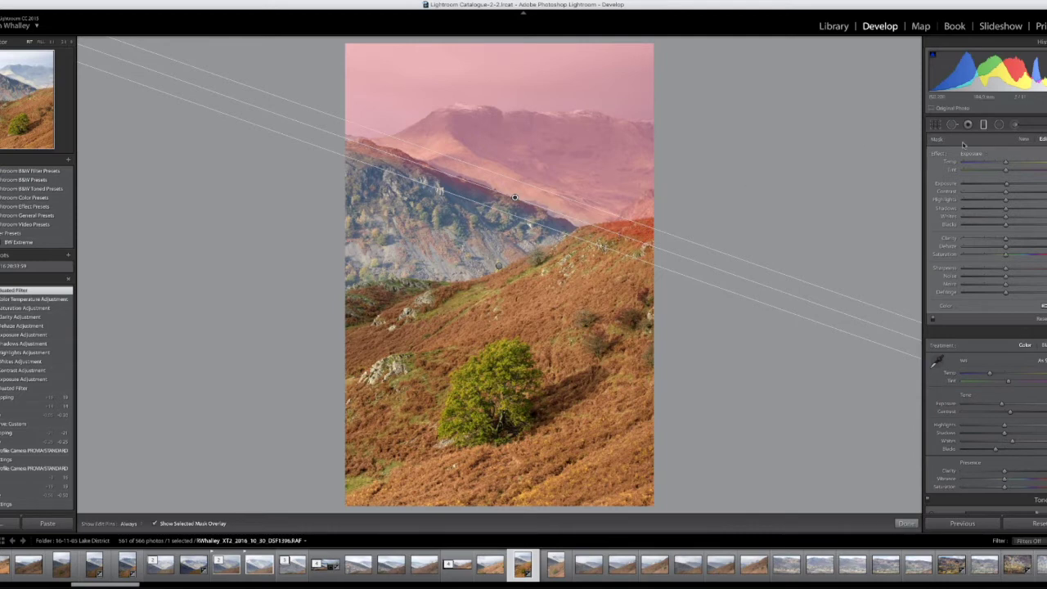
key("shift+t")
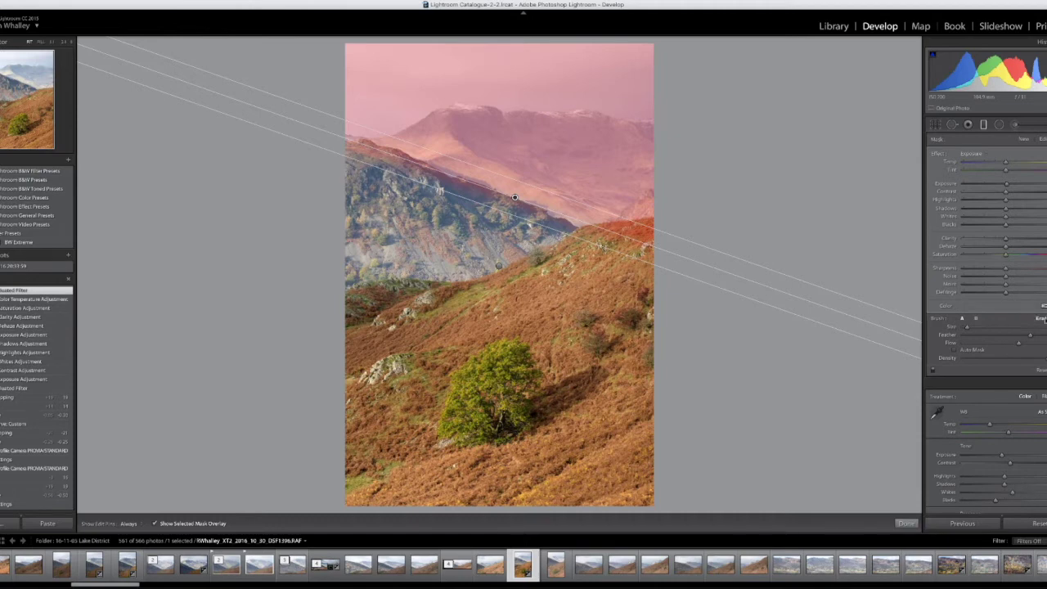
left_click(1042, 319)
Erase the second filter's mask from the rocky middle hillside, then restore pins and hide the overlay
key("h")
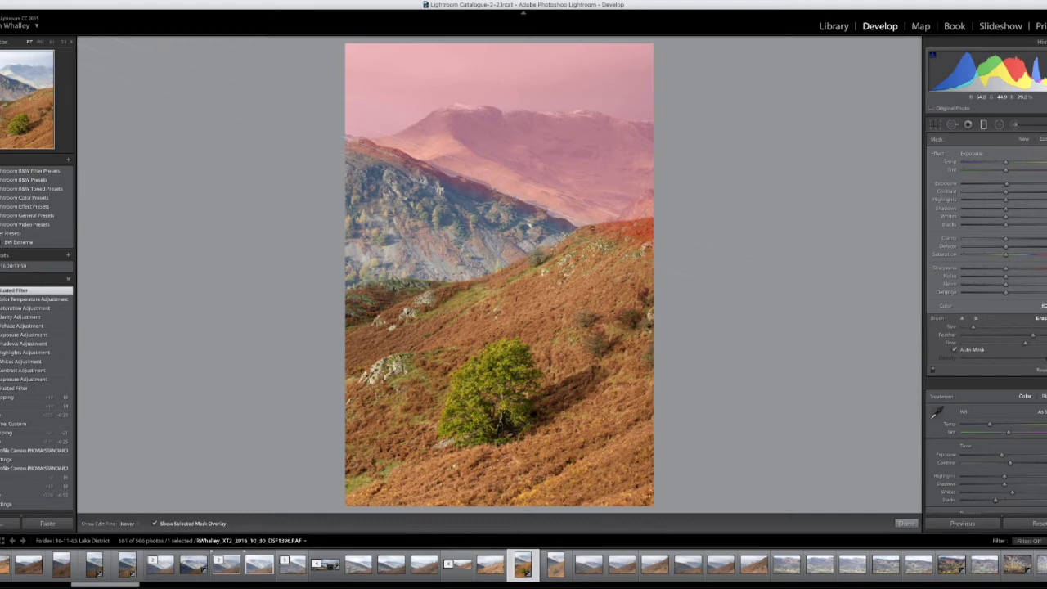
left_click_drag(640, 247, 597, 252)
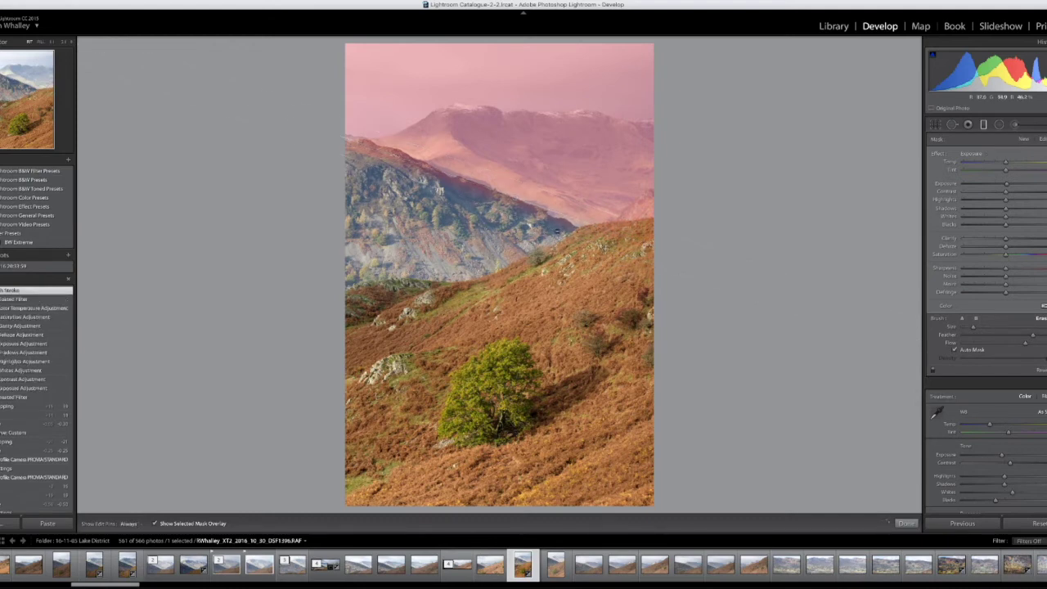
mouse_move(535, 221)
left_mouse_down()
mouse_move(349, 144)
mouse_move(505, 208)
left_mouse_up()
key("h")
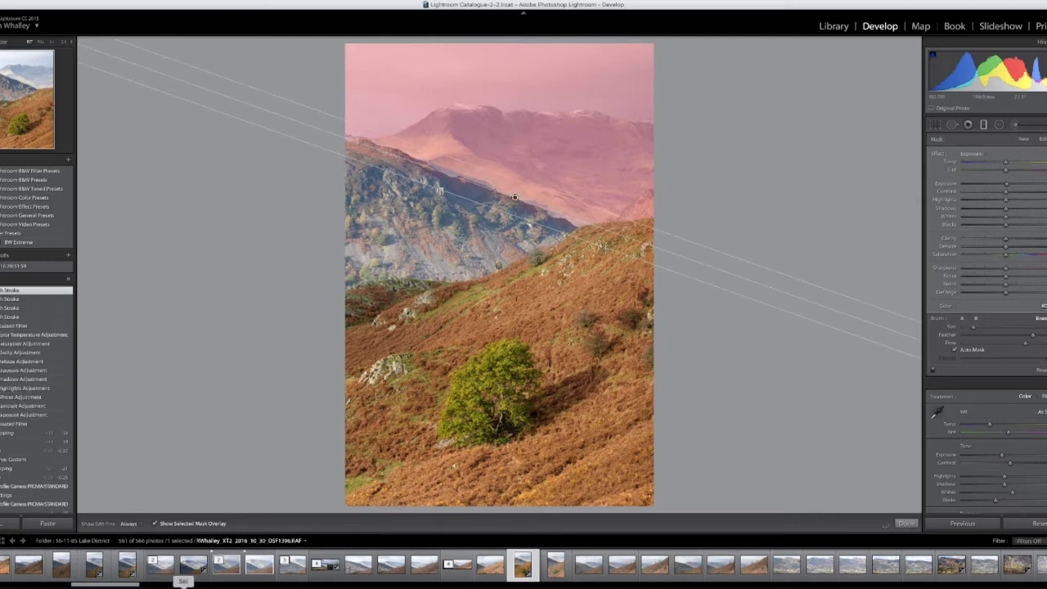
left_click(154, 523)
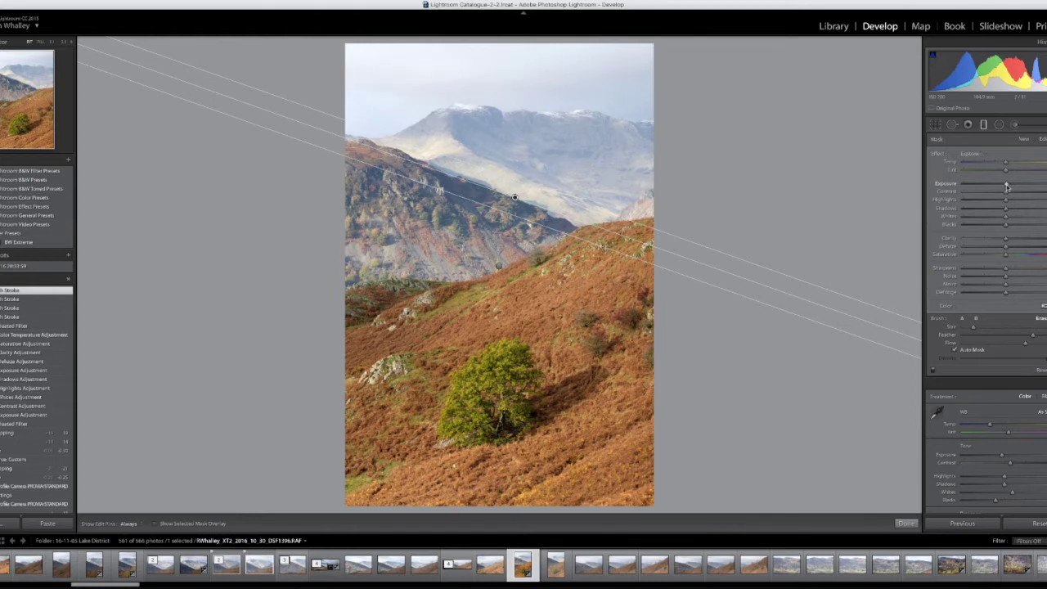
Adjust the second filter's exposure and add Dehaze and Clarity to the sky and distant fells
left_click_drag(1004, 186, 1015, 219)
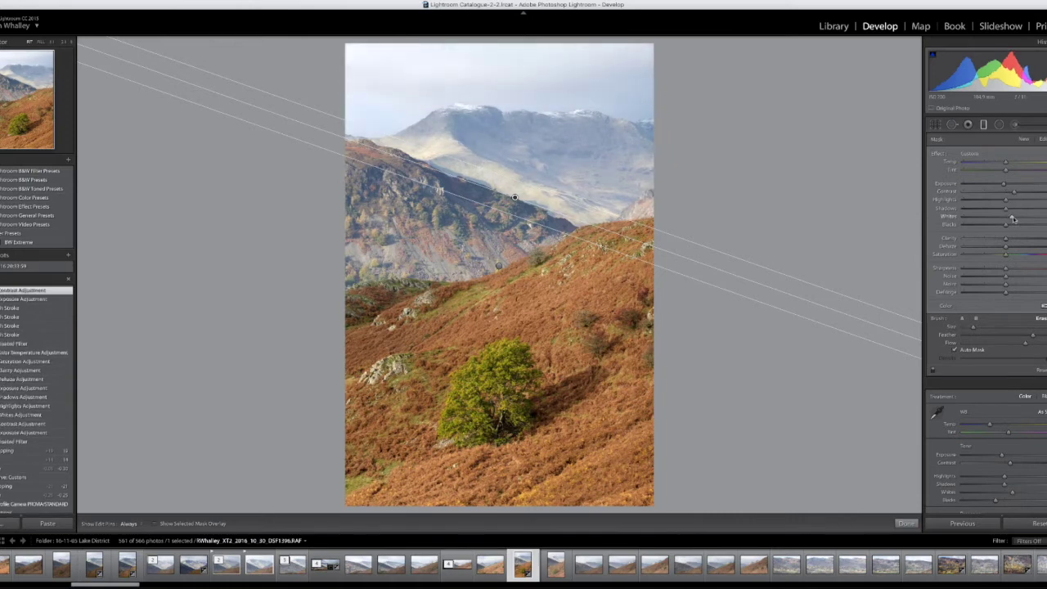
left_click_drag(1007, 251, 1011, 249)
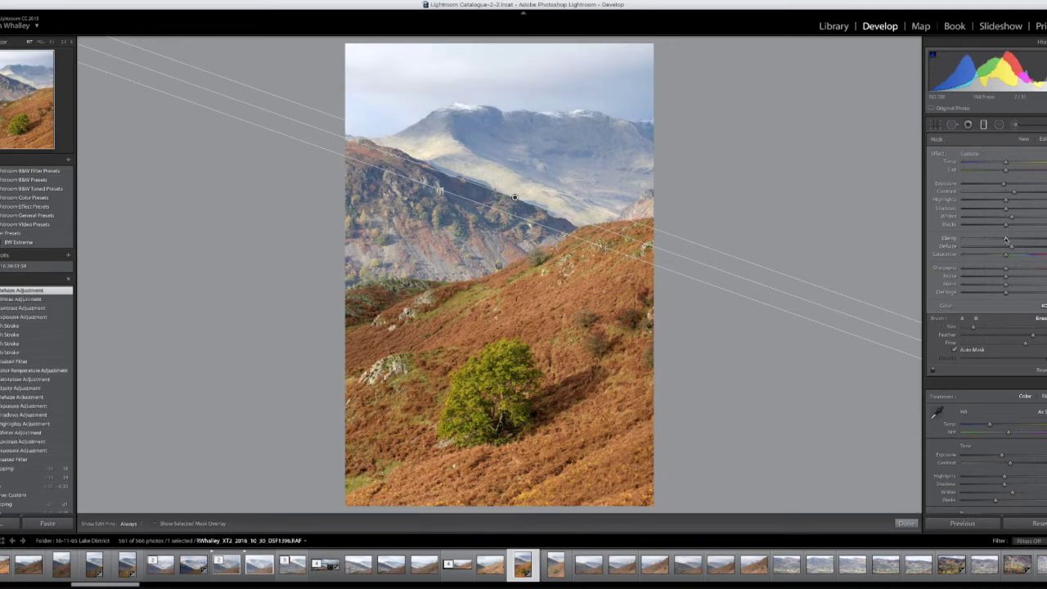
left_click(1014, 240)
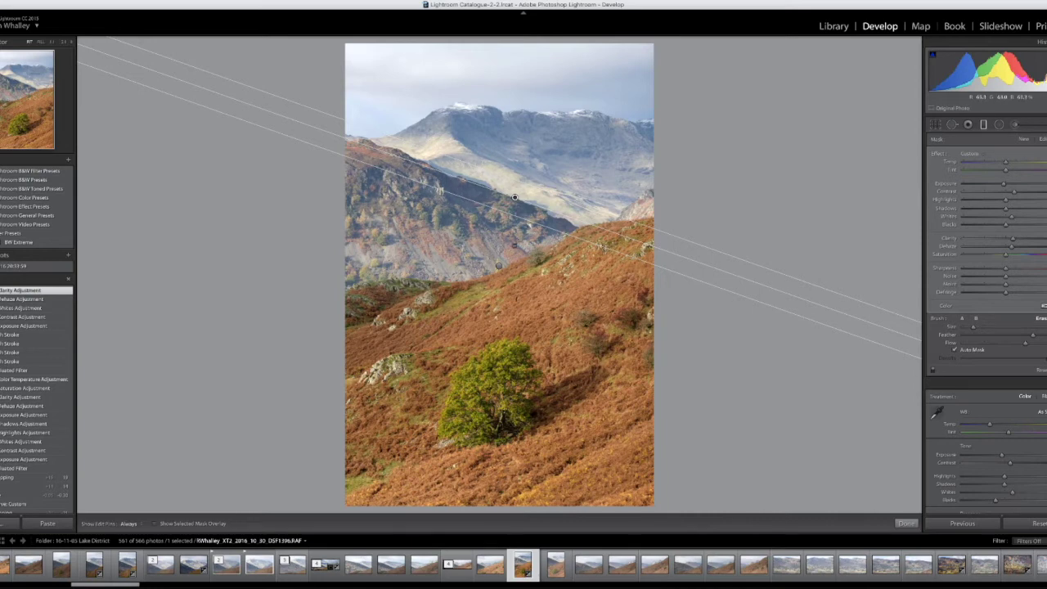
Finish the filter, then set global Clarity to +6, tweak Exposure and raise Vibrance to +3
left_click(906, 524)
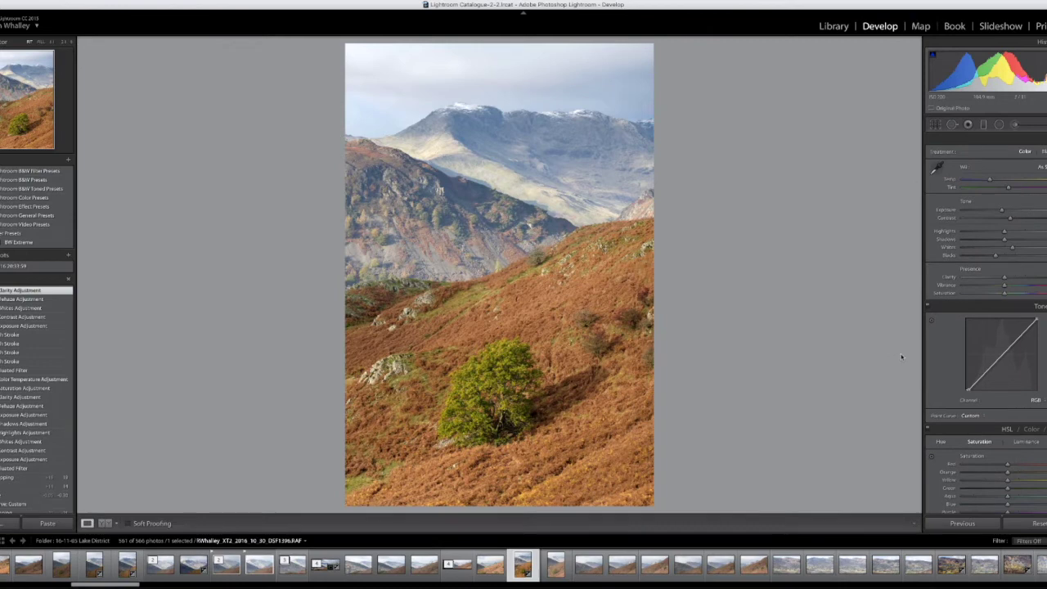
left_click_drag(1005, 280, 1006, 280)
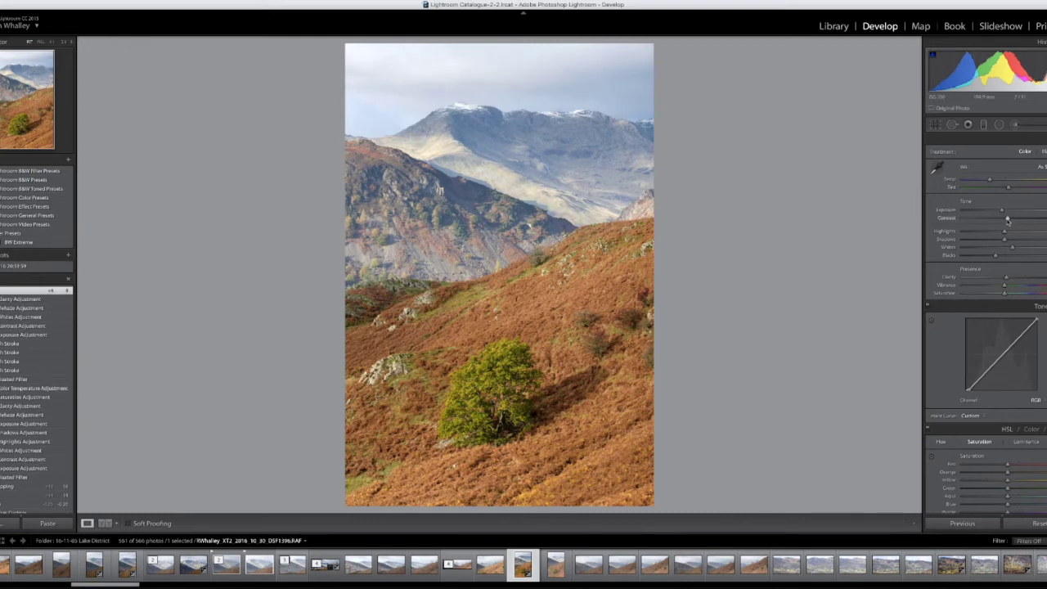
left_click_drag(1006, 211, 1003, 212)
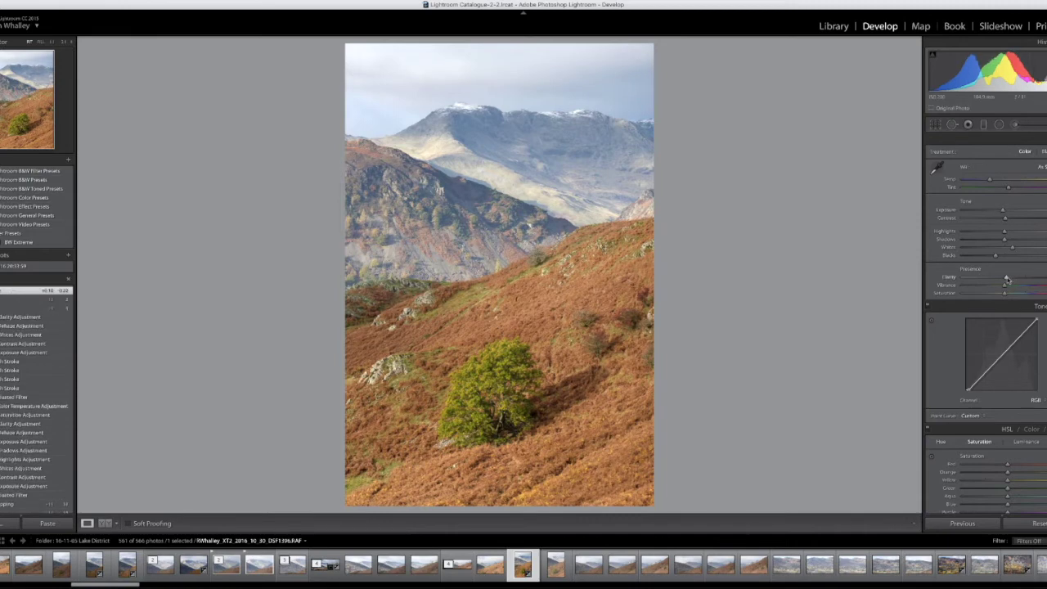
left_click_drag(1006, 278, 1009, 278)
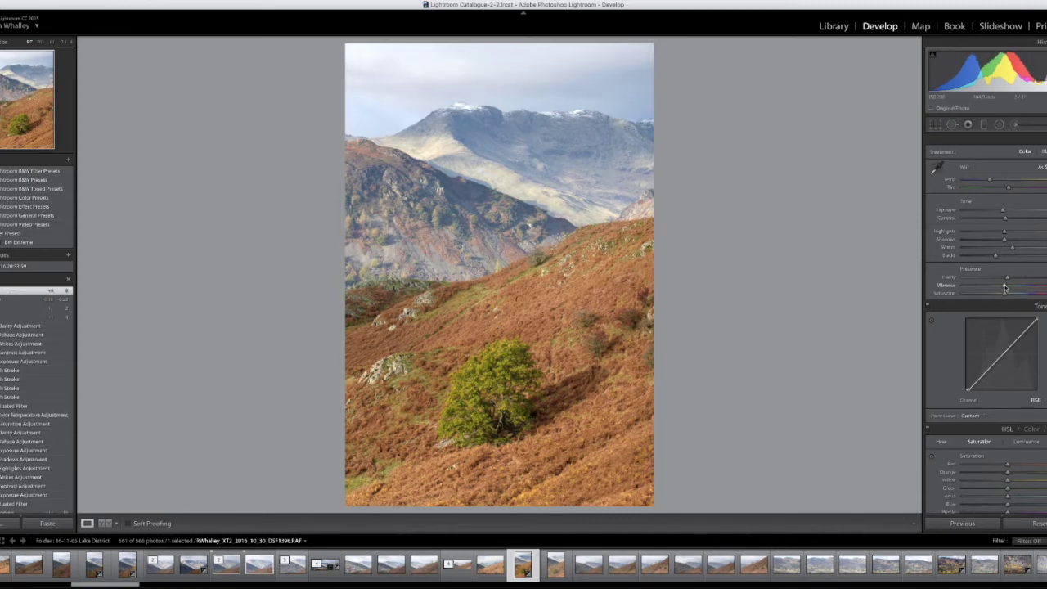
left_click_drag(1007, 288, 1007, 288)
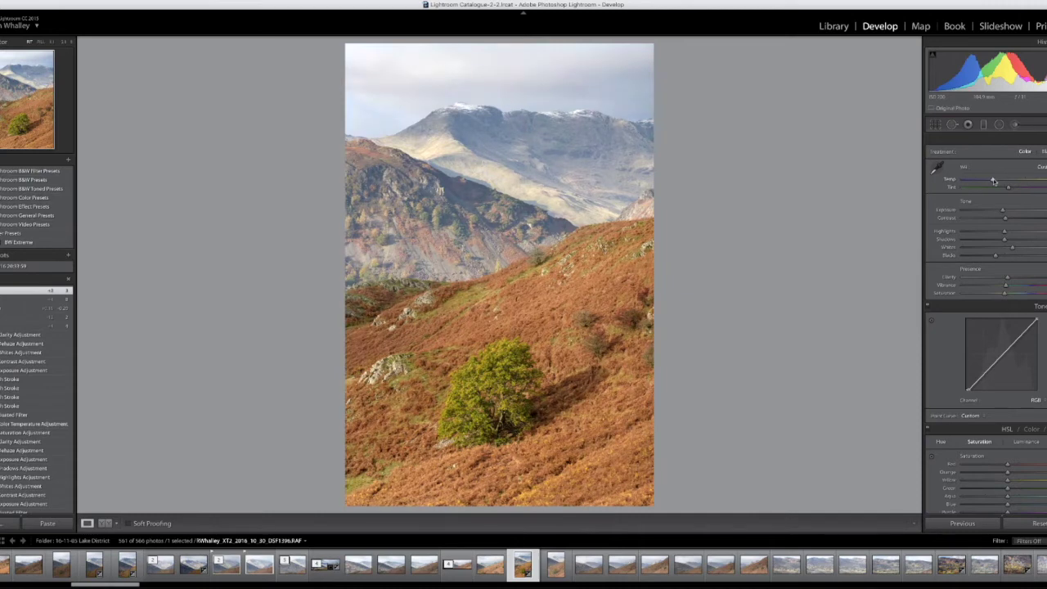
Warm the whole photo slightly and add an upper point to the tone curve
left_click_drag(994, 181, 994, 181)
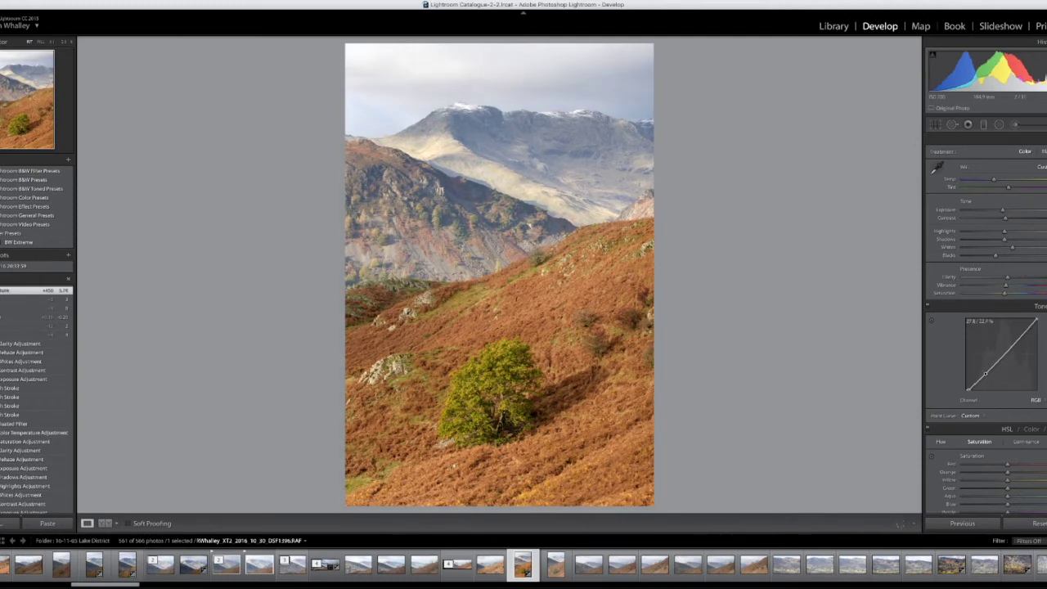
left_click(1019, 339)
left_click_drag(1022, 335, 1019, 337)
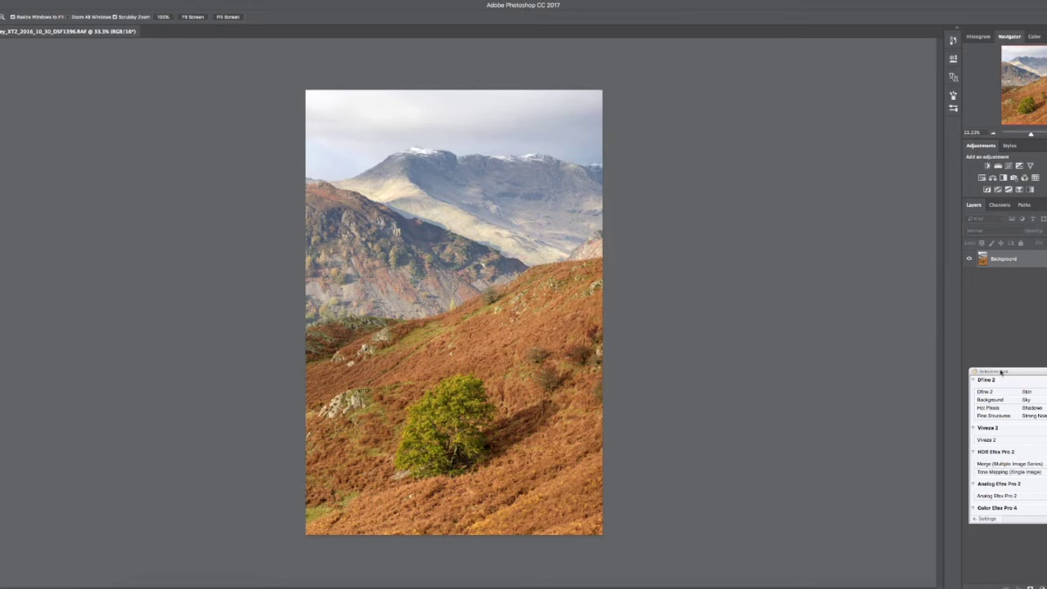
Move the Nik Selective Tool panel onto the canvas and launch Viveza 2 on the photo
left_click_drag(1000, 372, 807, 342)
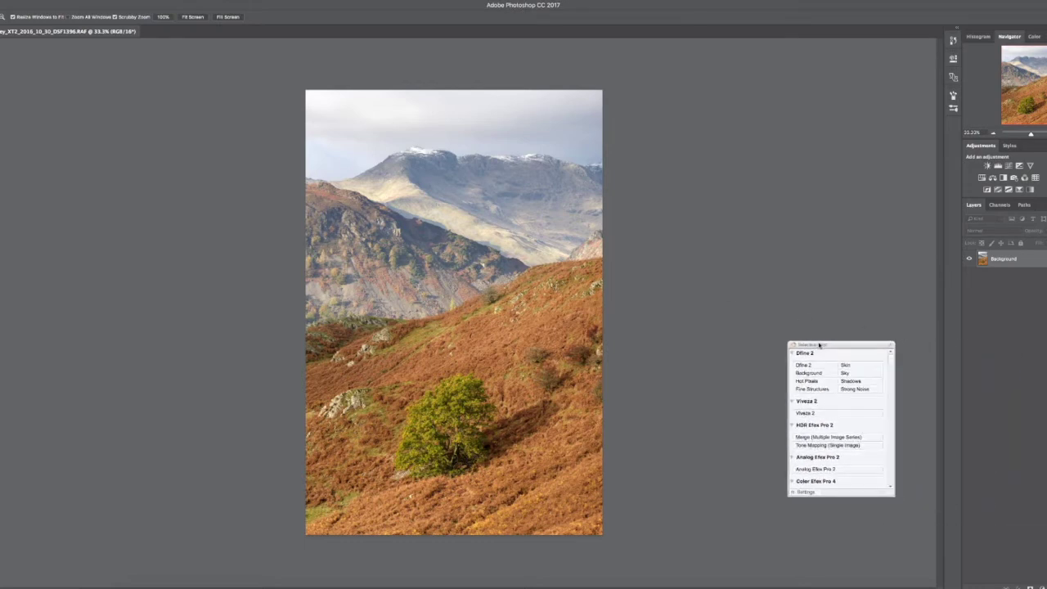
left_click(809, 413)
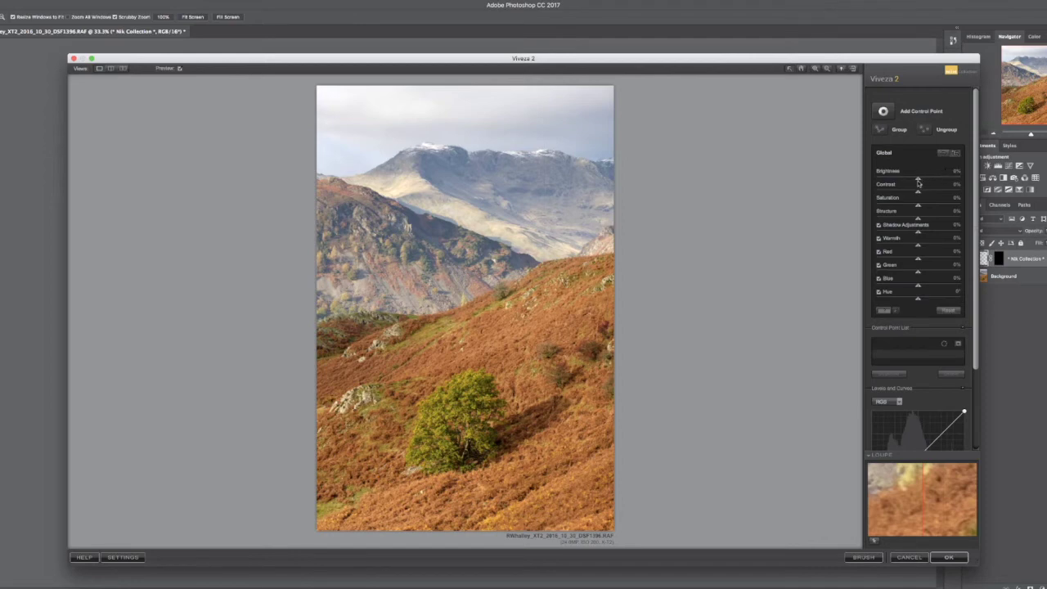
Place a control point on the bracken near the tree and enlarge its reach to 98%
left_click(884, 118)
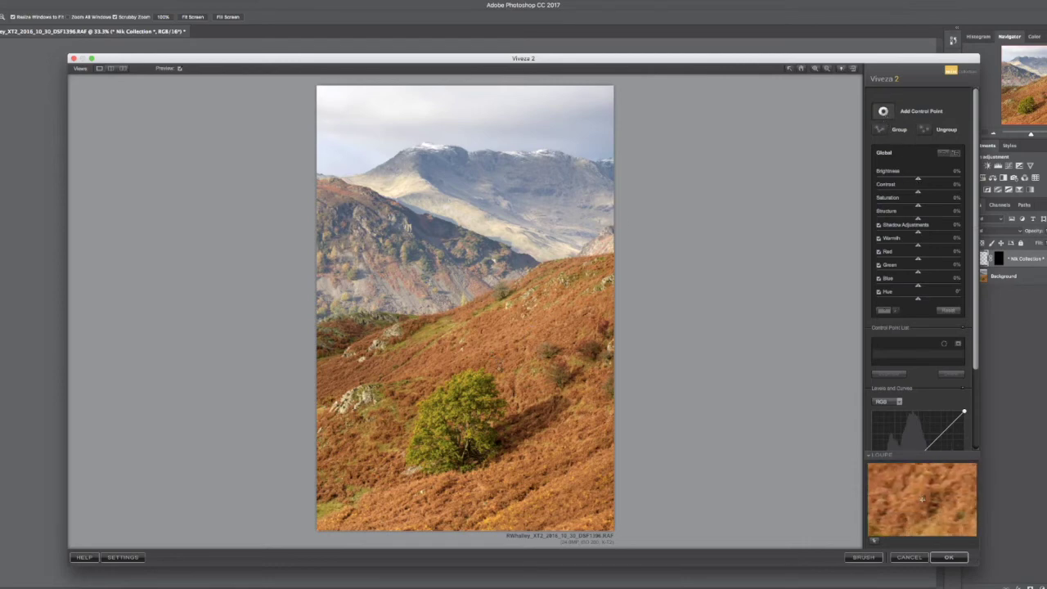
left_click(501, 371)
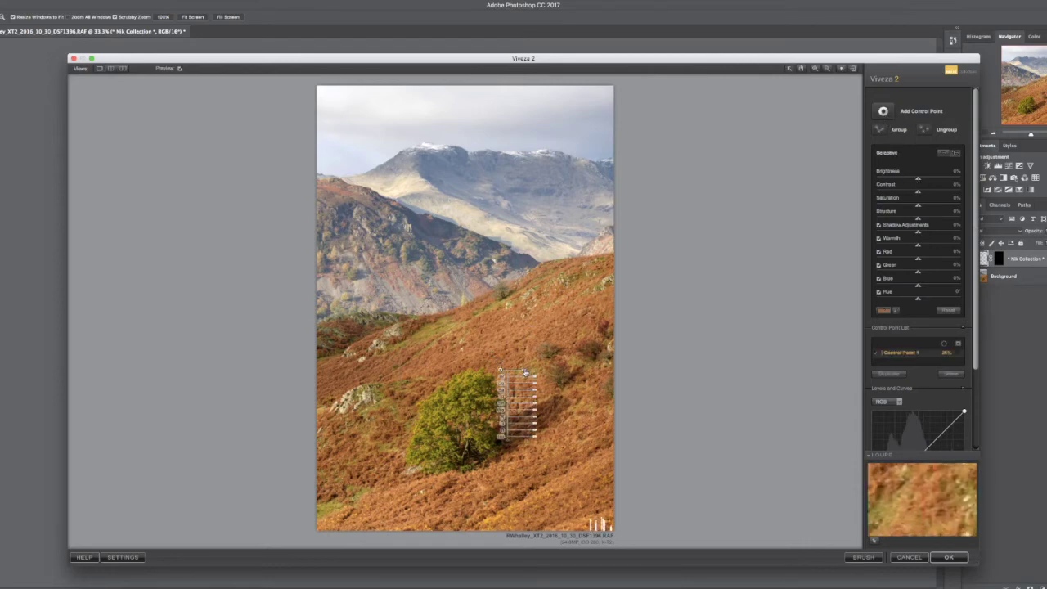
left_click_drag(526, 373, 533, 373)
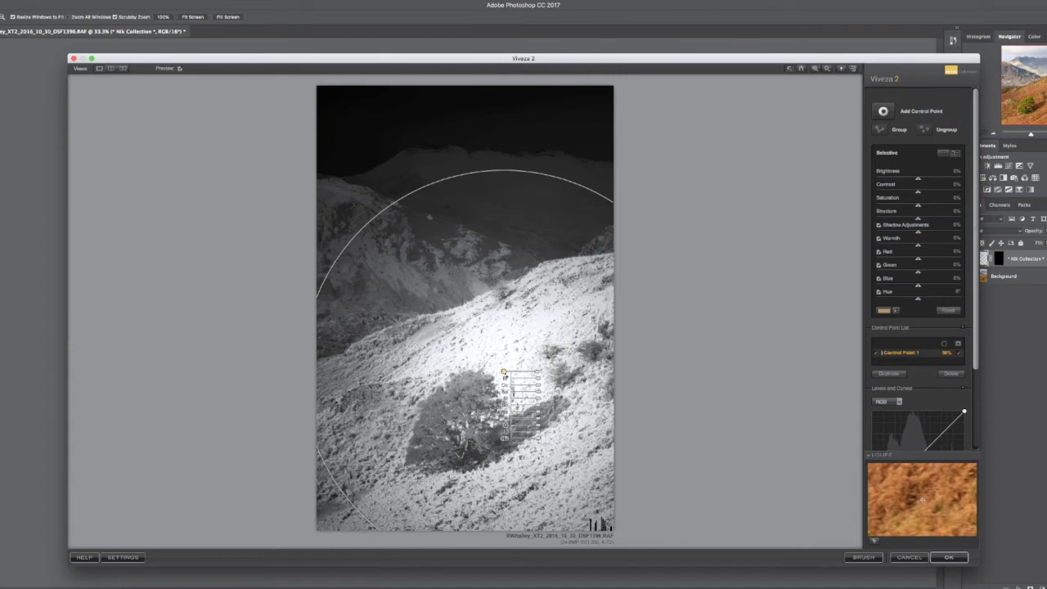
left_click_drag(533, 373, 532, 373)
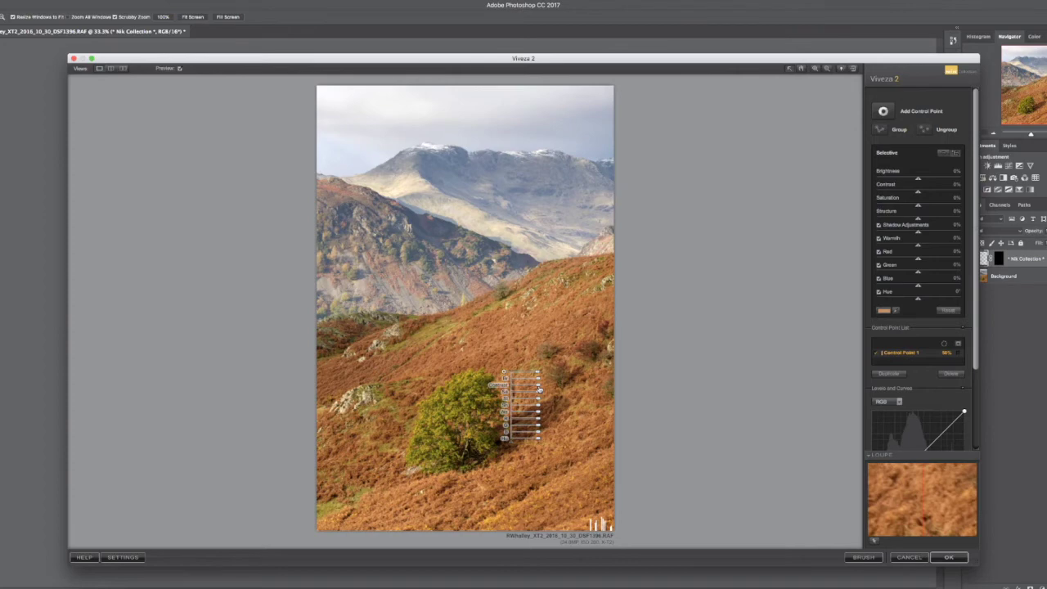
Raise that point's contrast to 16% and warmth, then add a second point on the hillside above
left_click_drag(540, 387, 546, 388)
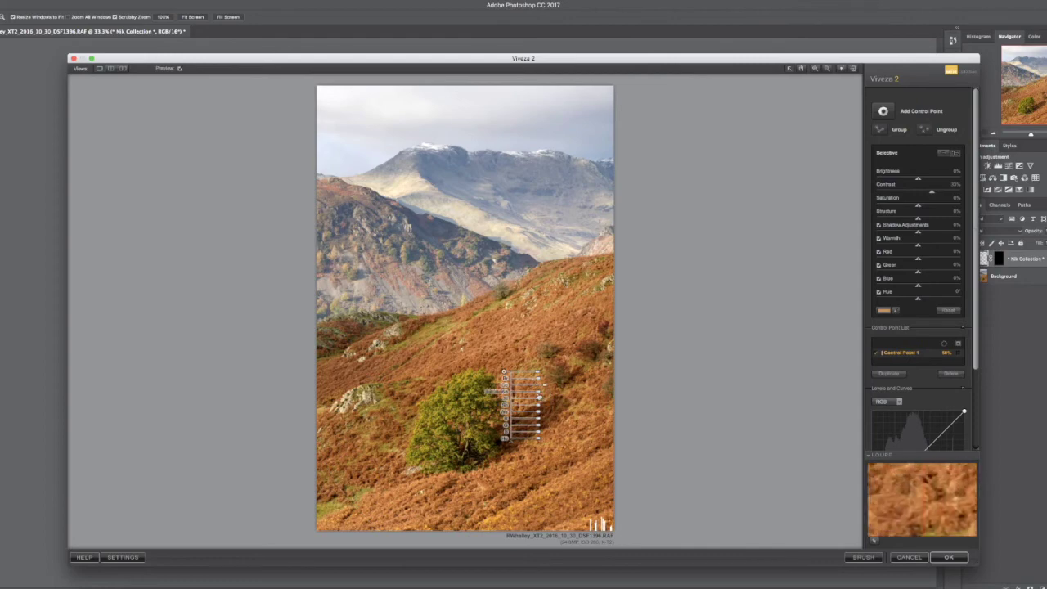
left_click_drag(541, 397, 540, 395)
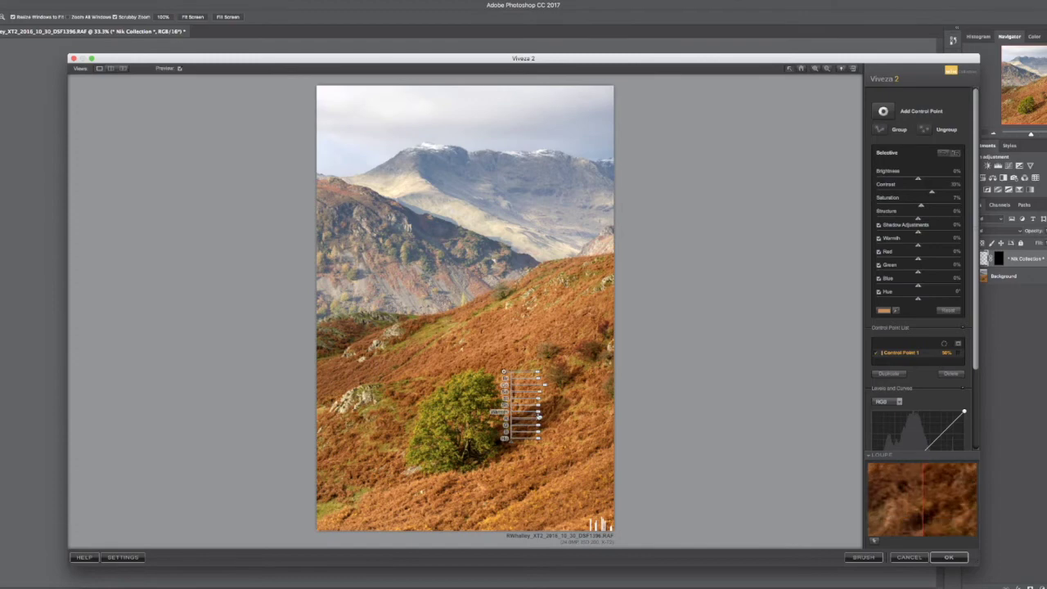
left_click_drag(534, 413, 540, 414)
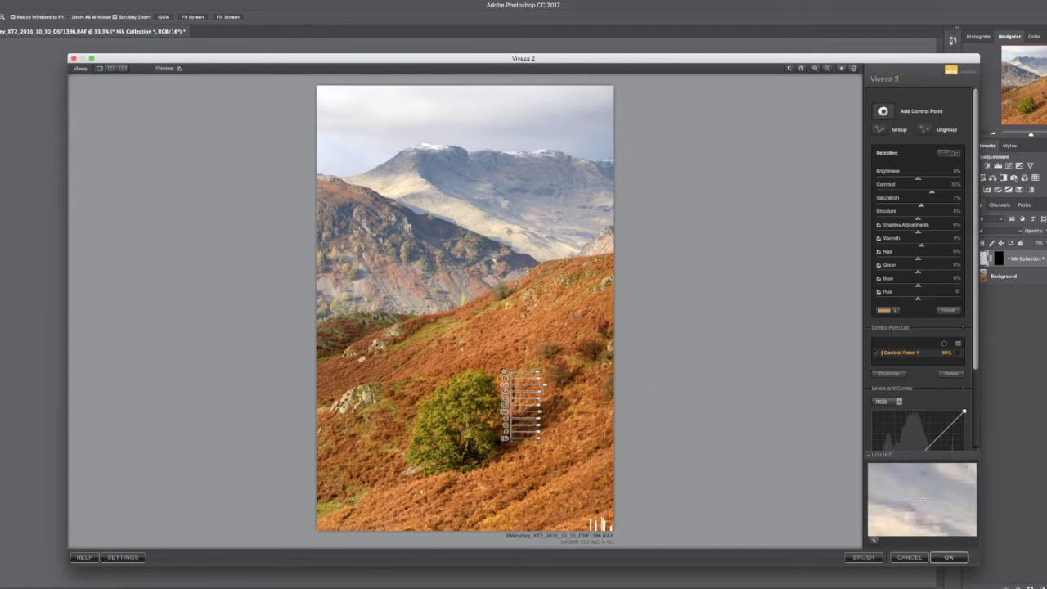
left_click(422, 277)
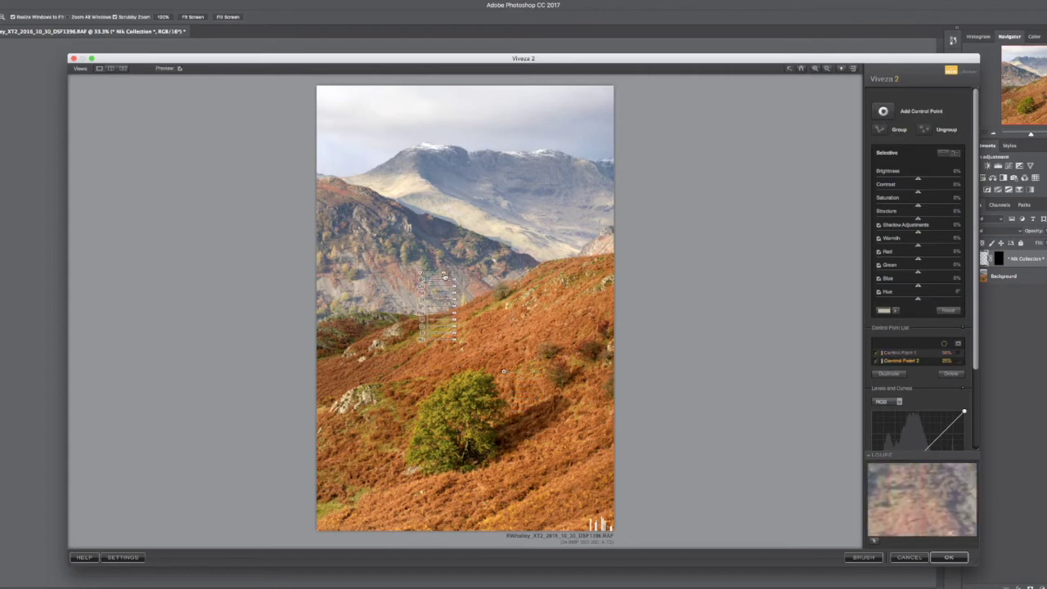
Widen Control Point 2 to 30% and set 16% contrast, 13% structure, 7% saturation, 2% warmth
left_click_drag(445, 277, 452, 301)
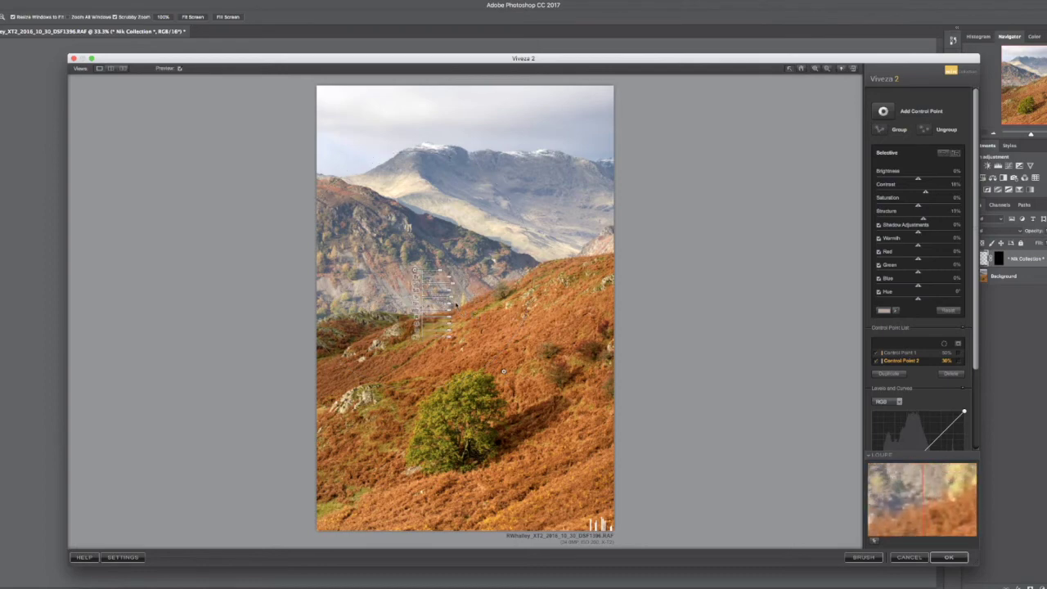
left_click_drag(449, 293, 450, 315)
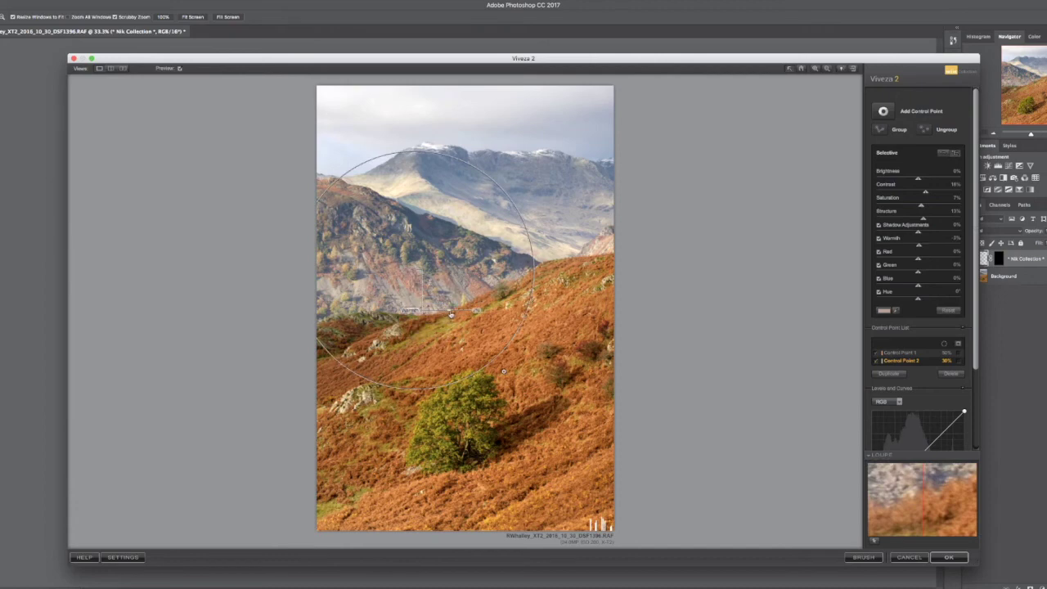
left_click_drag(450, 315, 450, 314)
Place a control point in the sky, size it to 52%, darken it slightly, add contrast and nudge it left
left_click(882, 112)
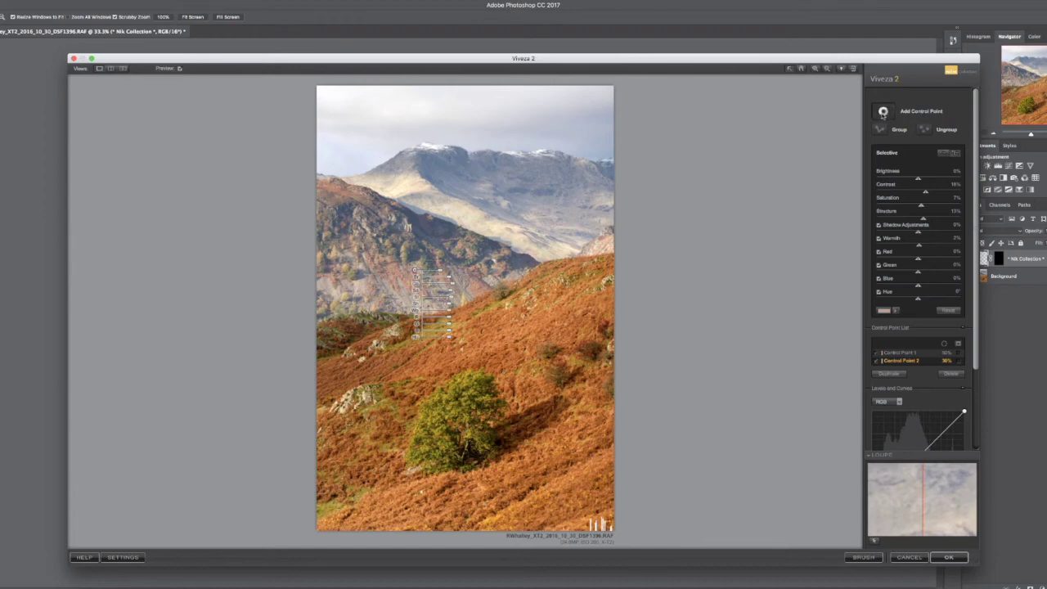
left_click(467, 117)
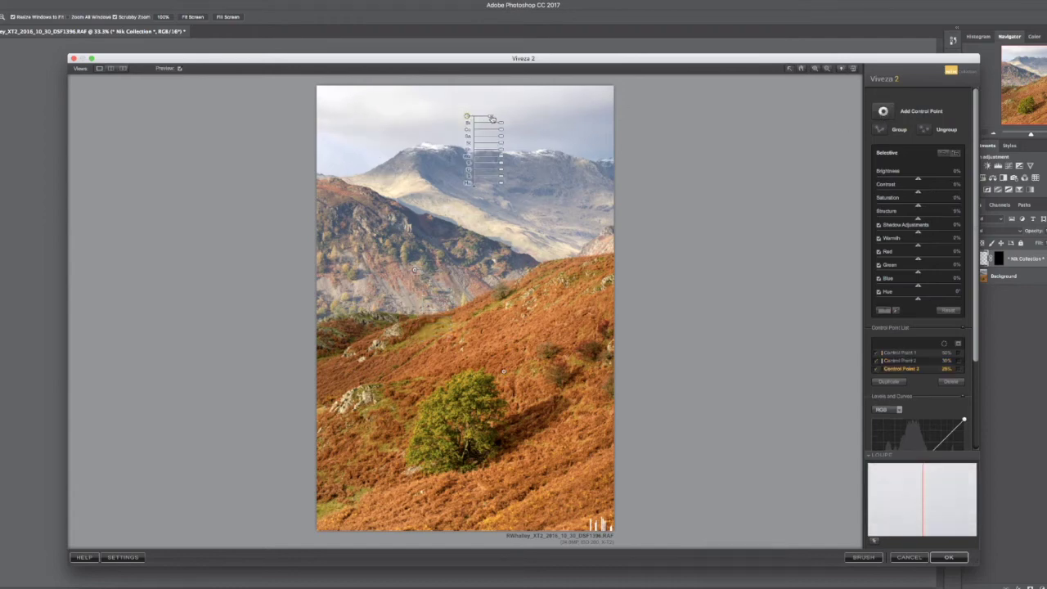
mouse_move(492, 118)
left_mouse_down()
mouse_move(506, 133)
mouse_move(500, 126)
left_mouse_up()
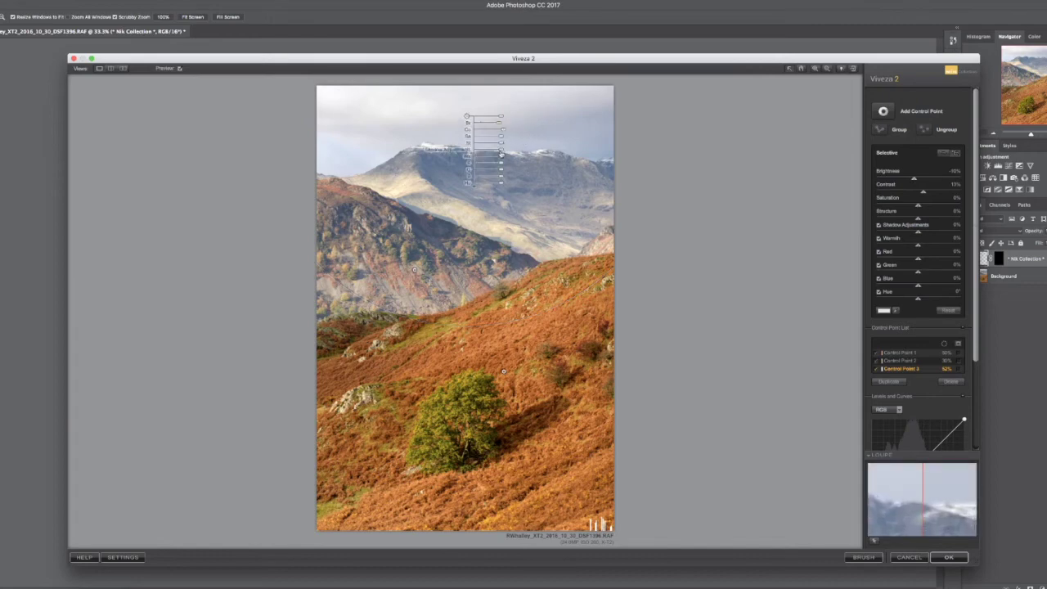
left_click_drag(502, 155, 500, 153)
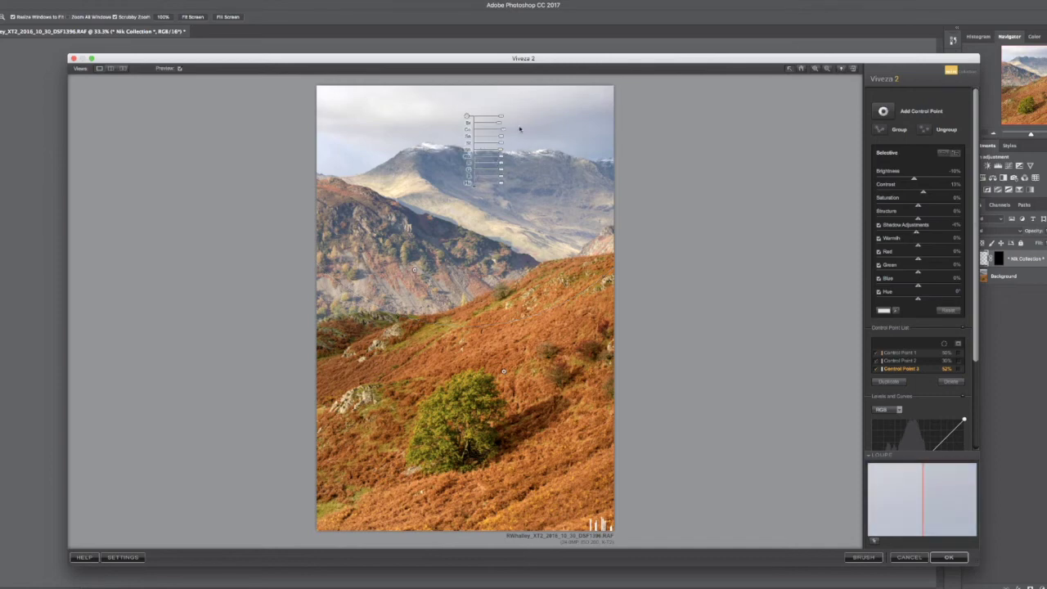
mouse_move(466, 114)
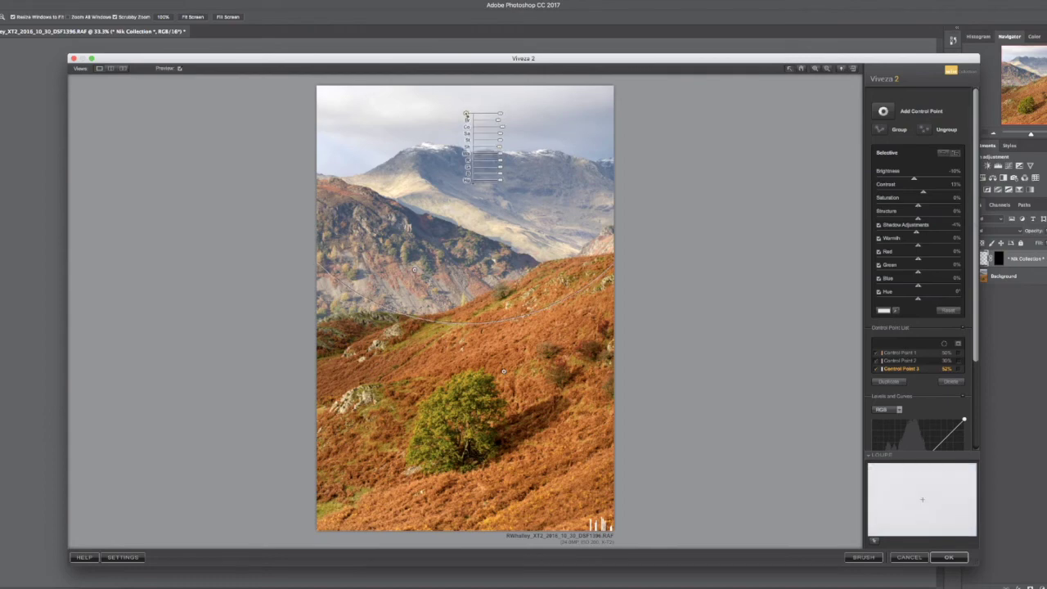
left_click_drag(466, 115, 463, 116)
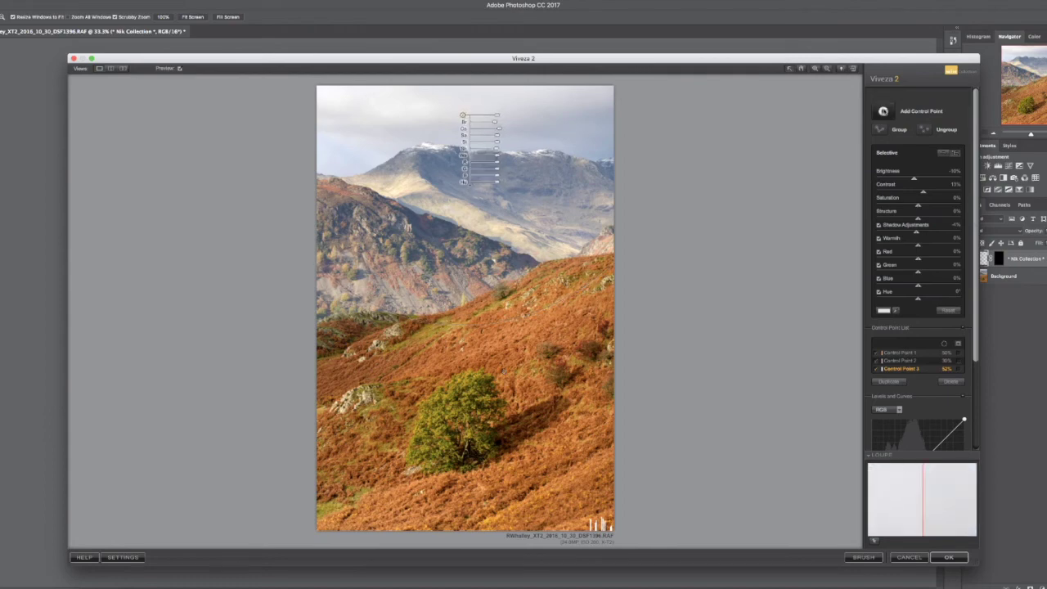
left_click(883, 112)
Place and enlarge a point on the distant fells: shadows -17%, contrast 13%, saturation 7%, warmth -4%
left_click(441, 184)
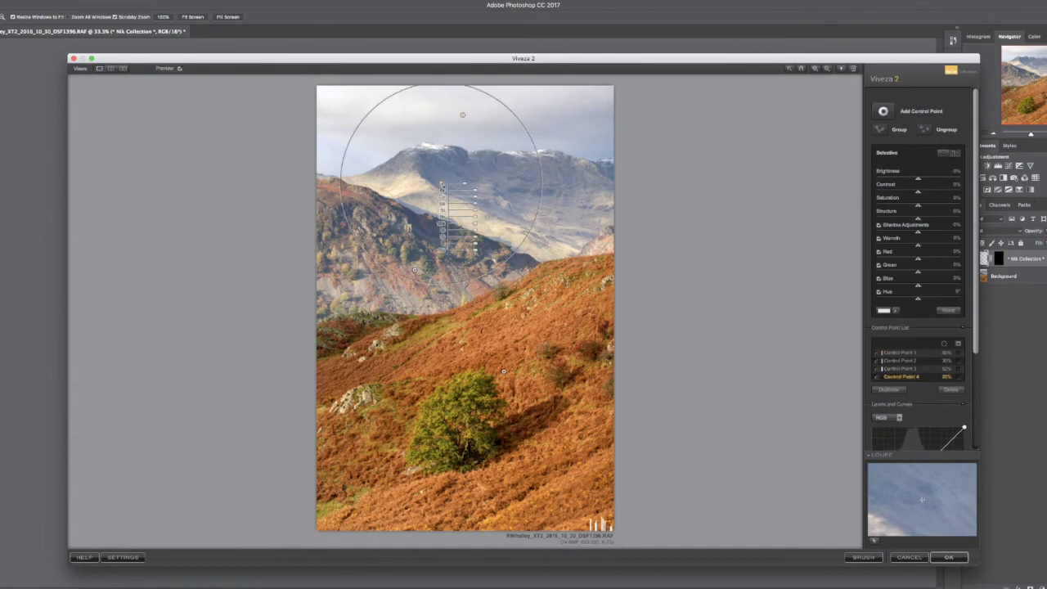
left_click_drag(465, 187, 491, 201)
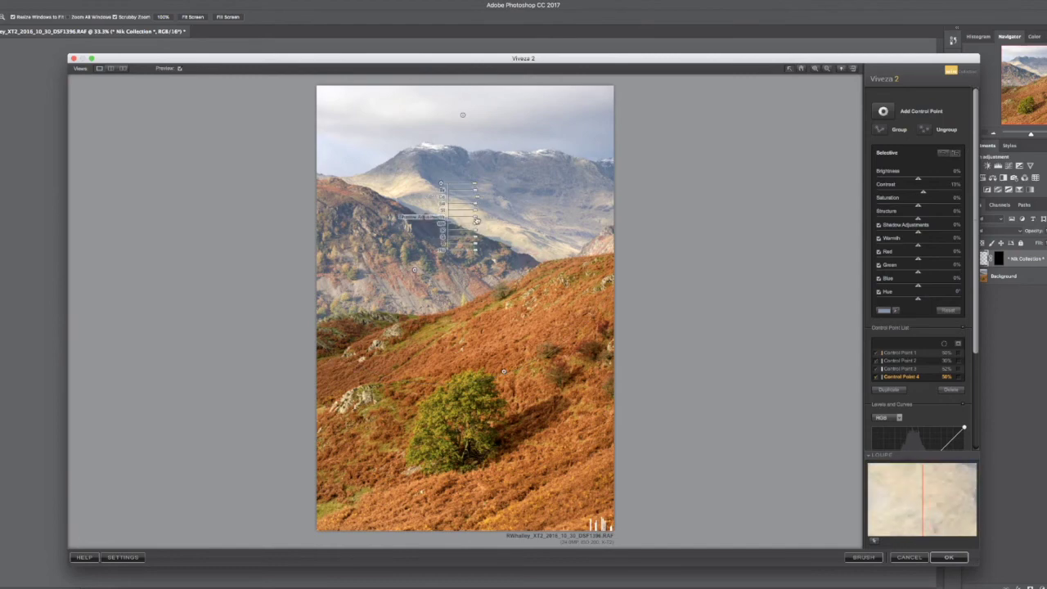
left_click_drag(476, 221, 475, 221)
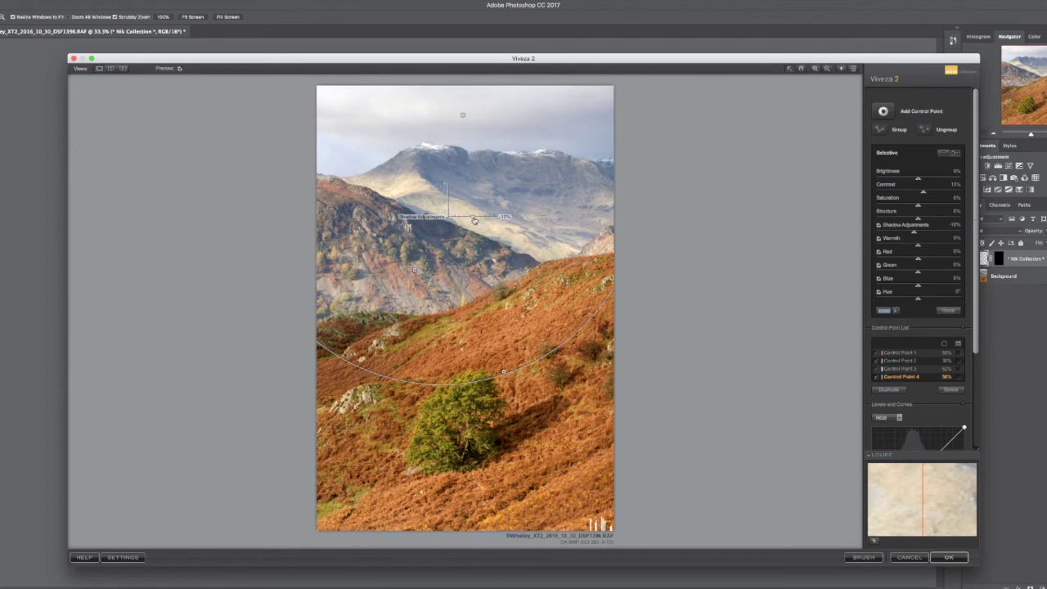
left_click_drag(474, 221, 475, 219)
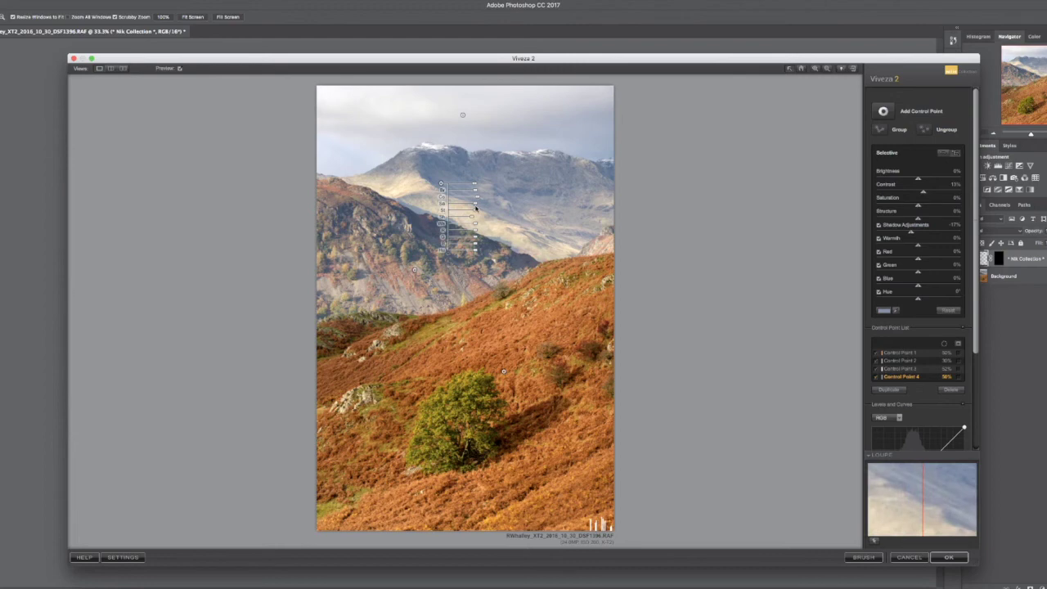
left_click_drag(476, 206, 477, 227)
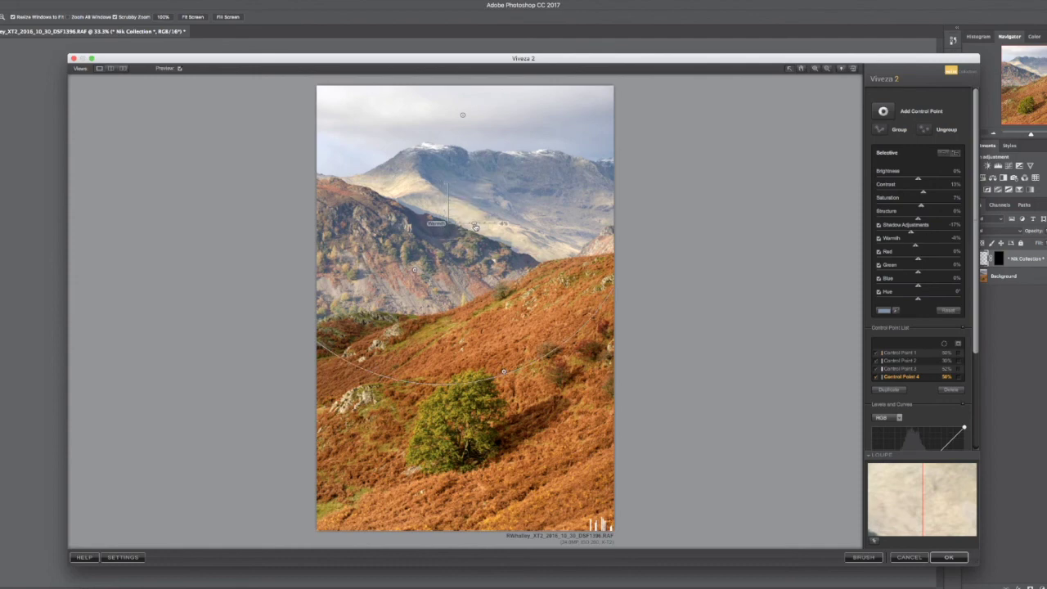
left_click_drag(474, 227, 474, 227)
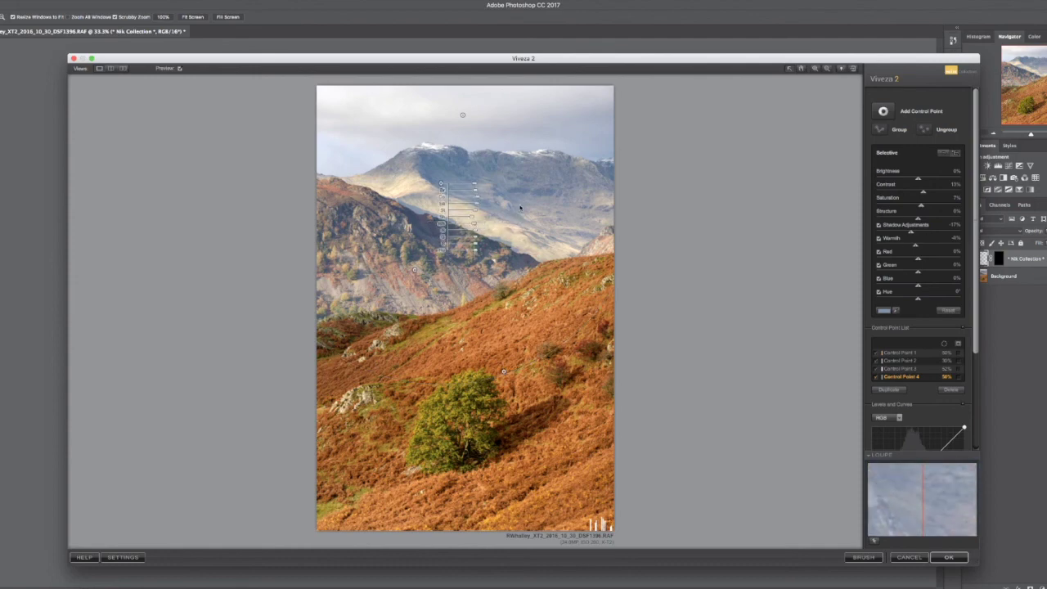
left_click(424, 226)
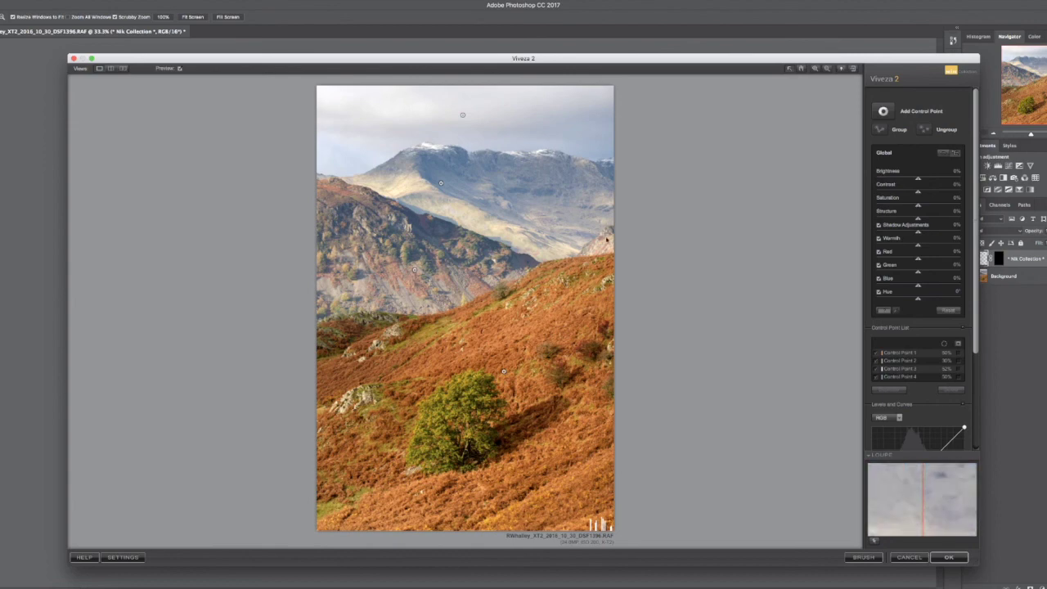
Check the edit side by side against the original, then apply the Viveza 2 adjustments
left_click(123, 69)
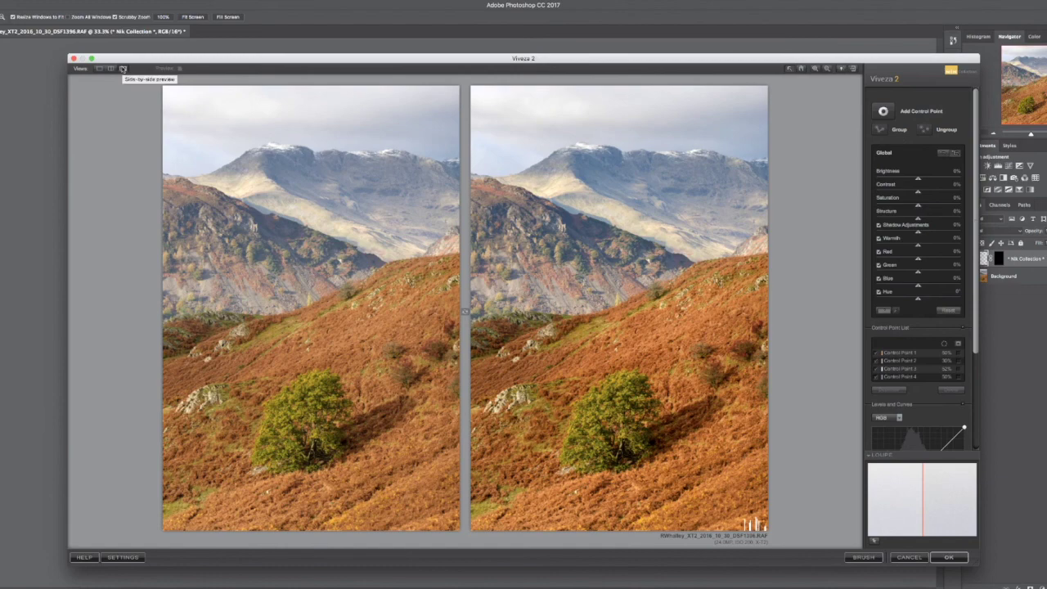
left_click(99, 68)
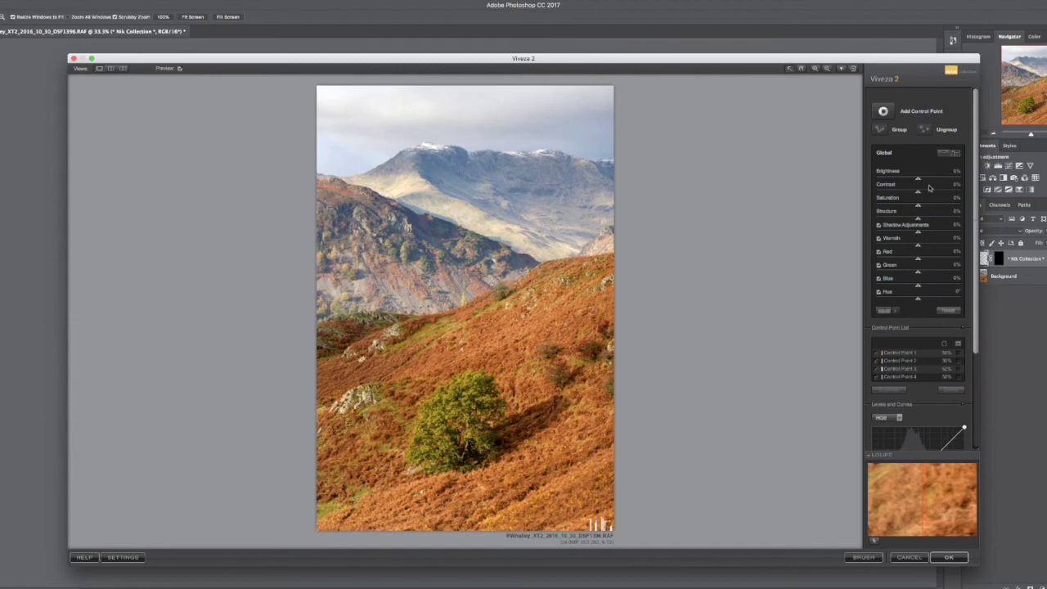
left_click(933, 557)
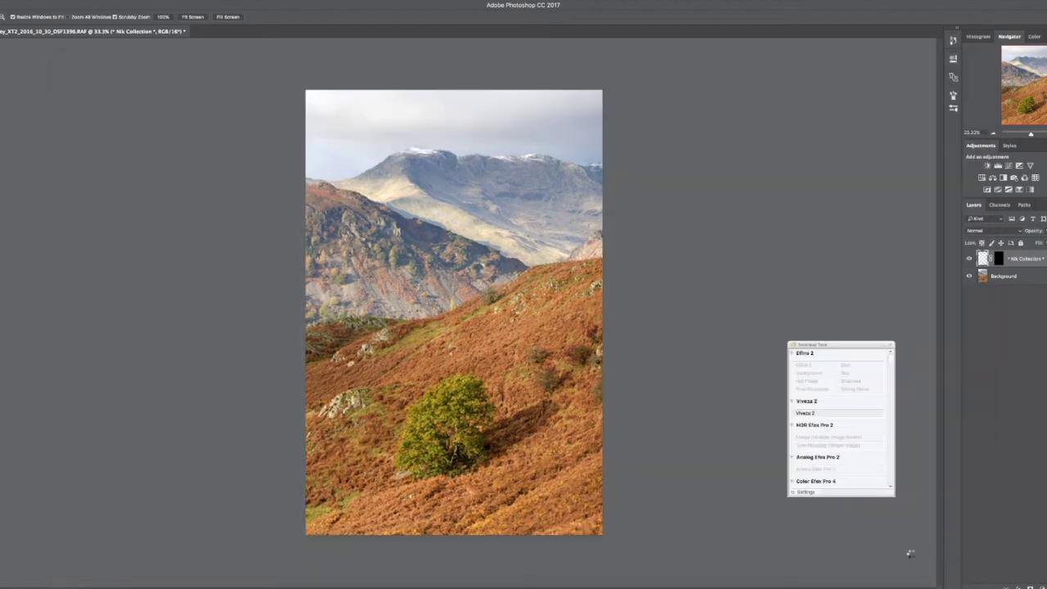